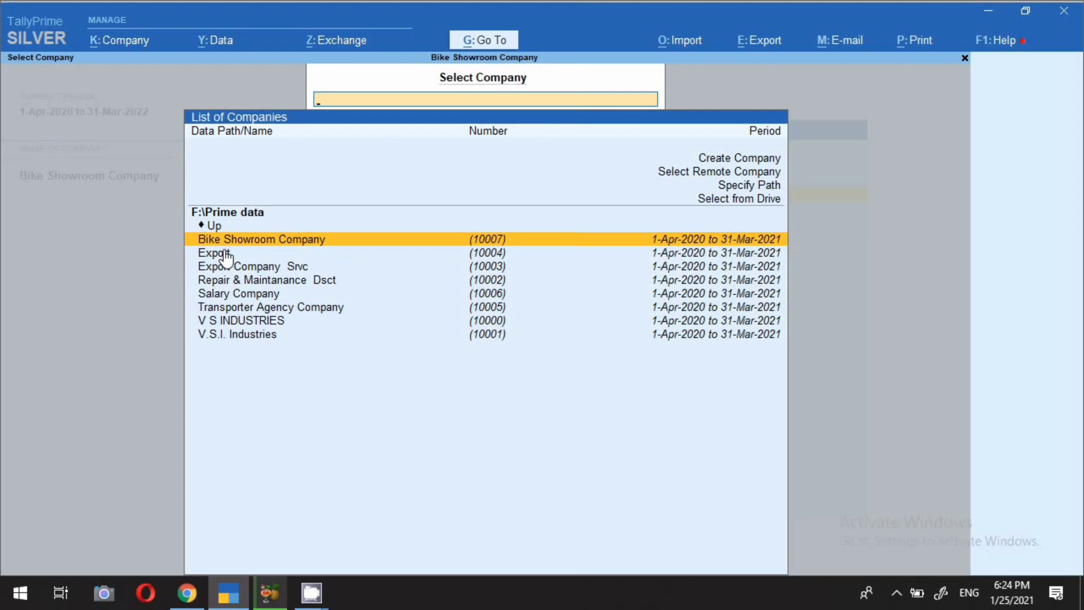
# Load Bike Showroom Company and bring up its K: Company actions.
pyautogui.press('Return')
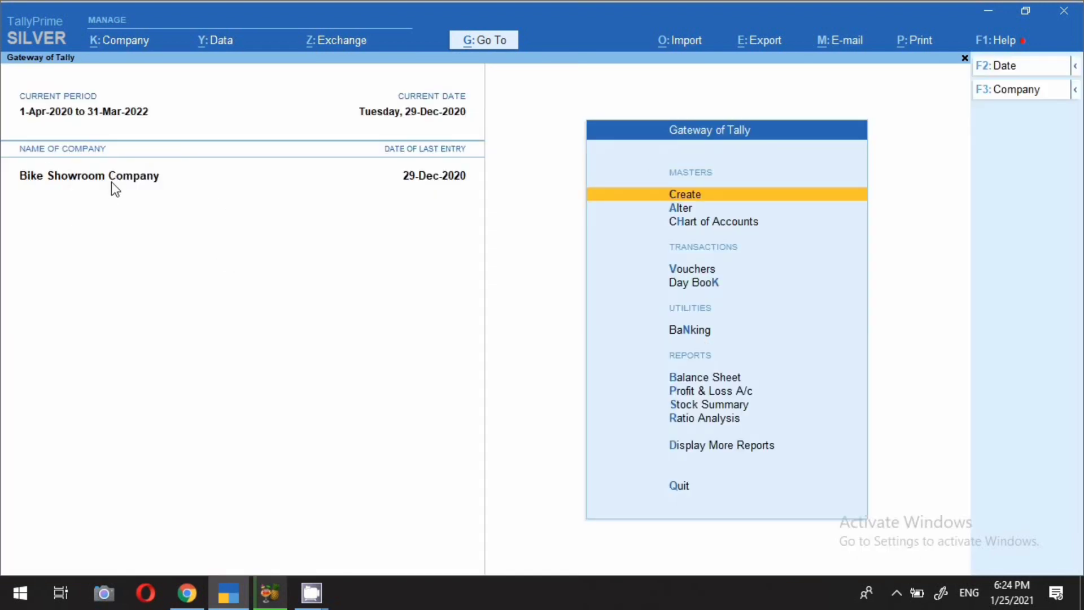
pyautogui.click(116, 48)
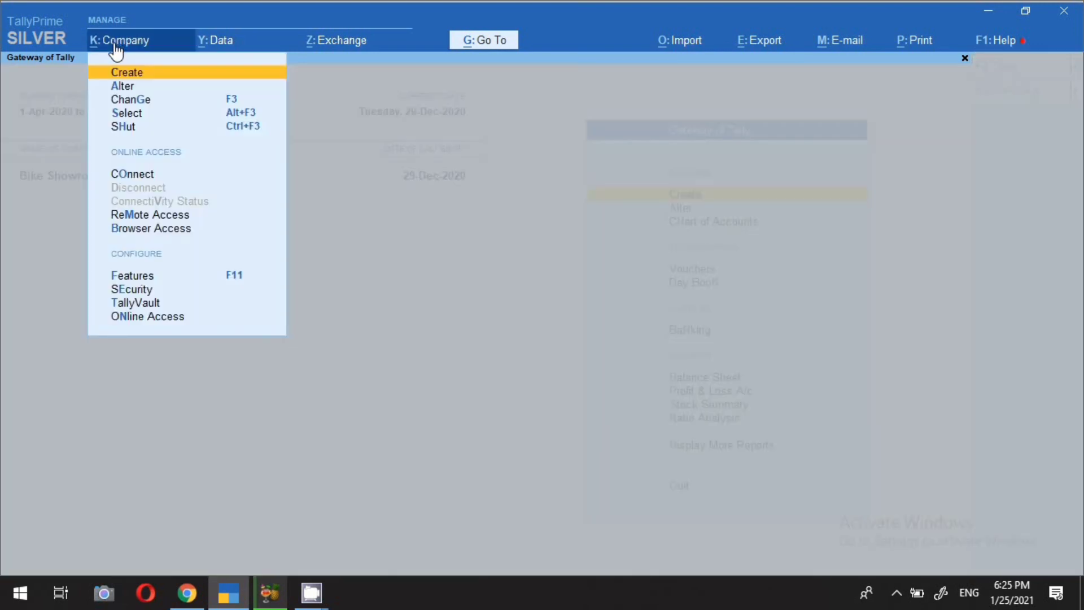
# Under Company > Security, set Control User Access to Company Data to Yes.
pyautogui.click(127, 291)
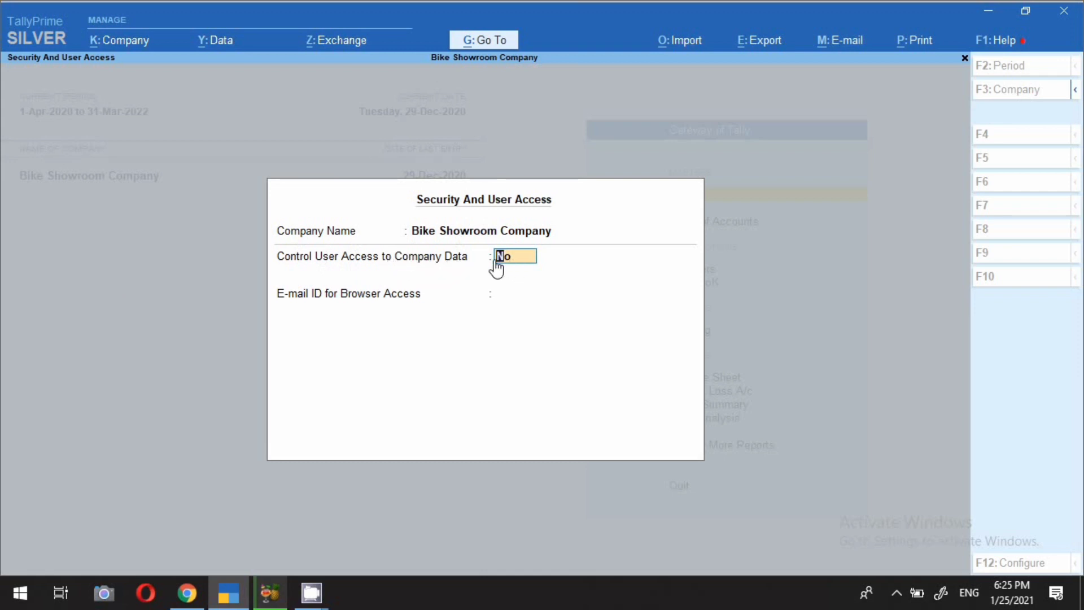
pyautogui.write('y')
pyautogui.press('Return')
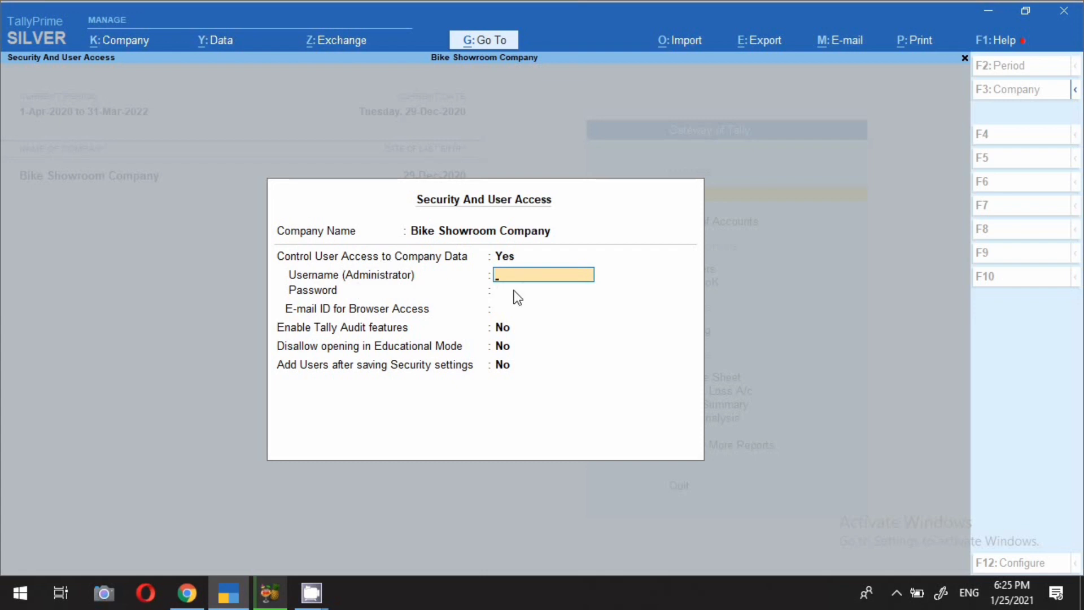
# Enter the administrator username, enter and confirm the password, and dismiss the forgotten-password warning.
pyautogui.write('suman')
pyautogui.press('Return')
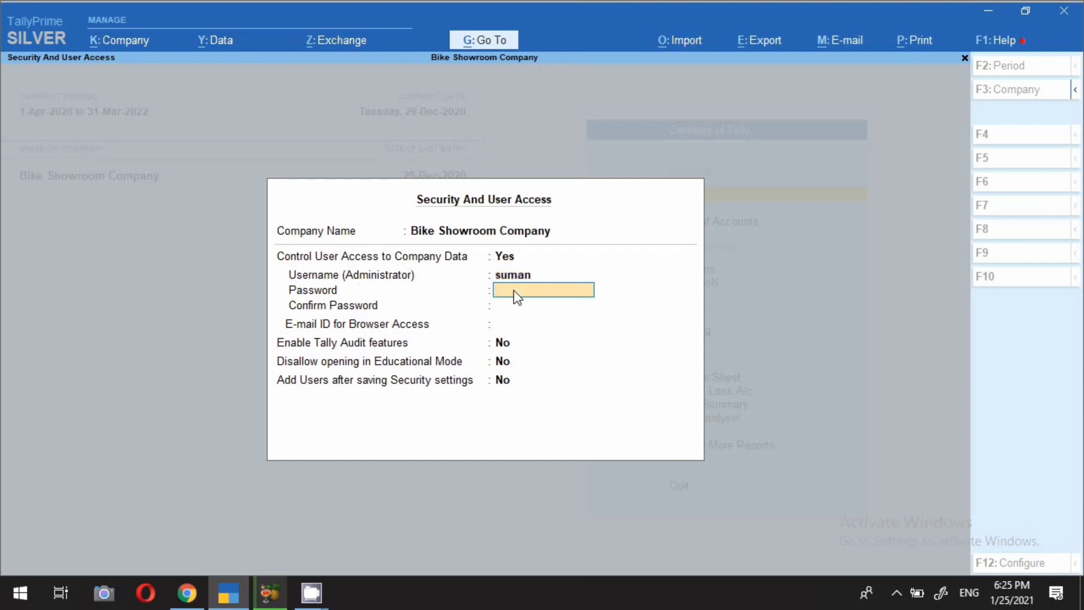
pyautogui.write('*****')
pyautogui.press('Return')
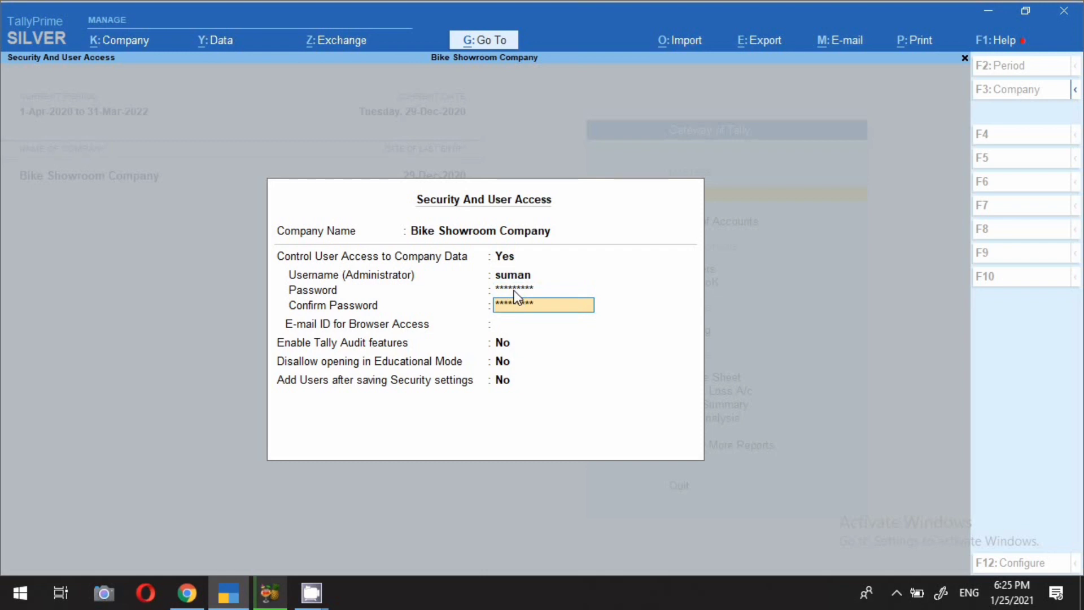
pyautogui.press('Return')
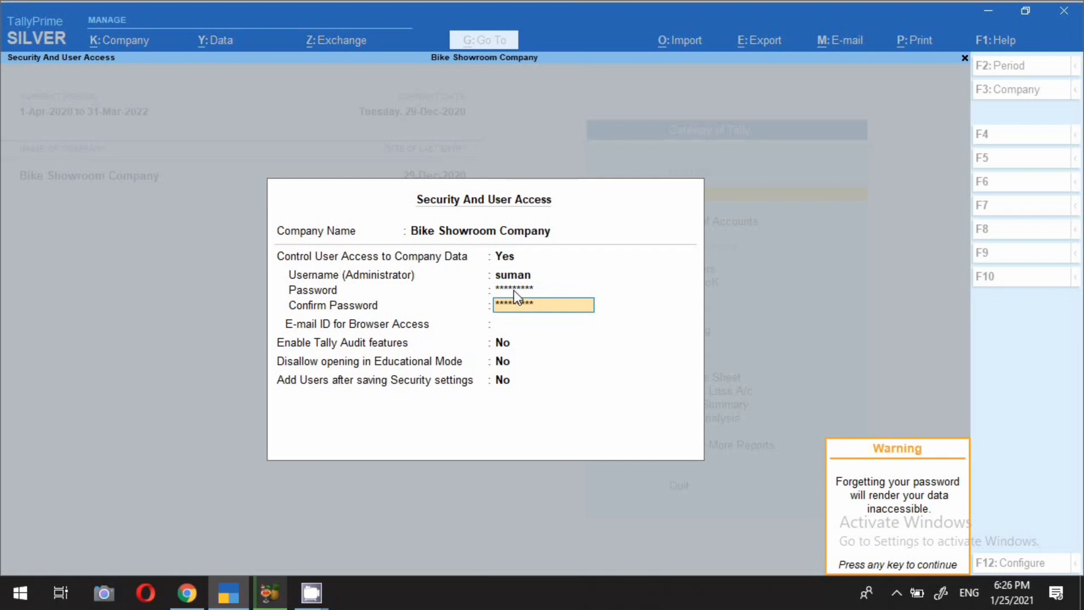
pyautogui.press('Return')
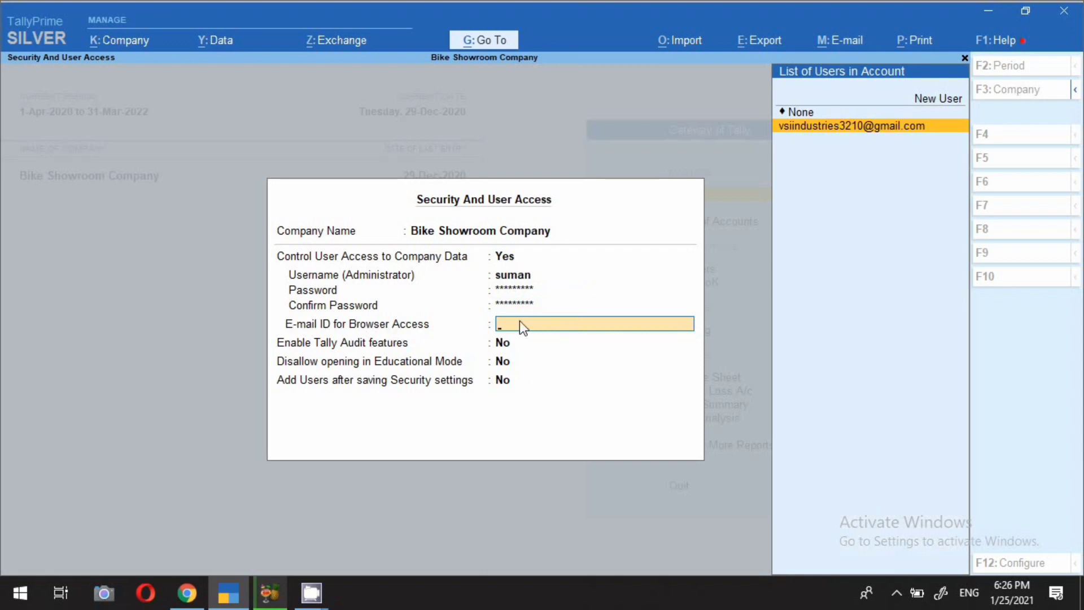
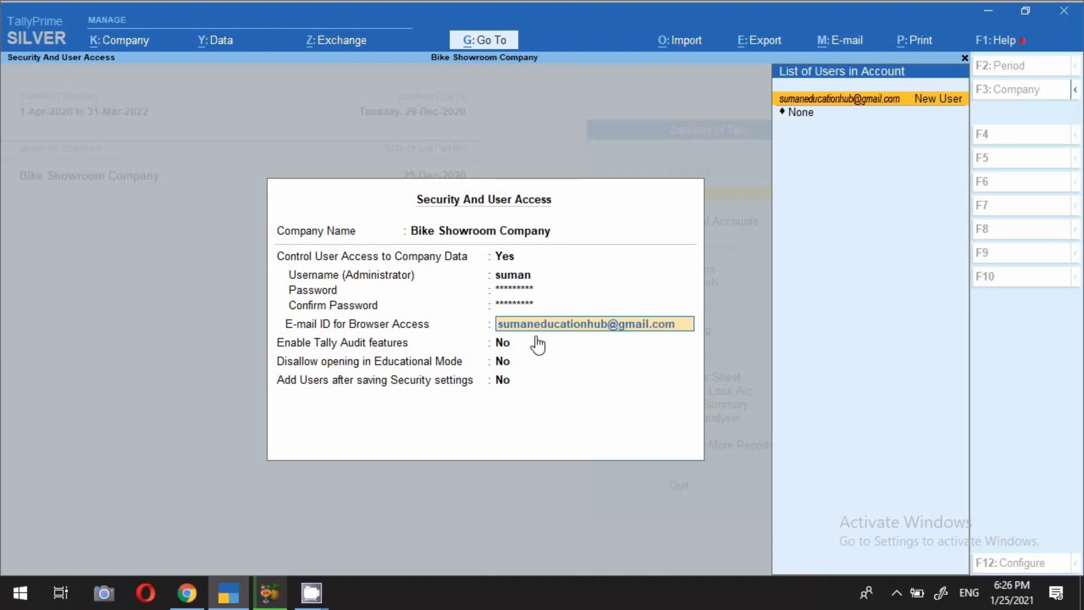
# Enter the administrator's e-mail ID for browser access and accept it as a new user.
pyautogui.press('Return')
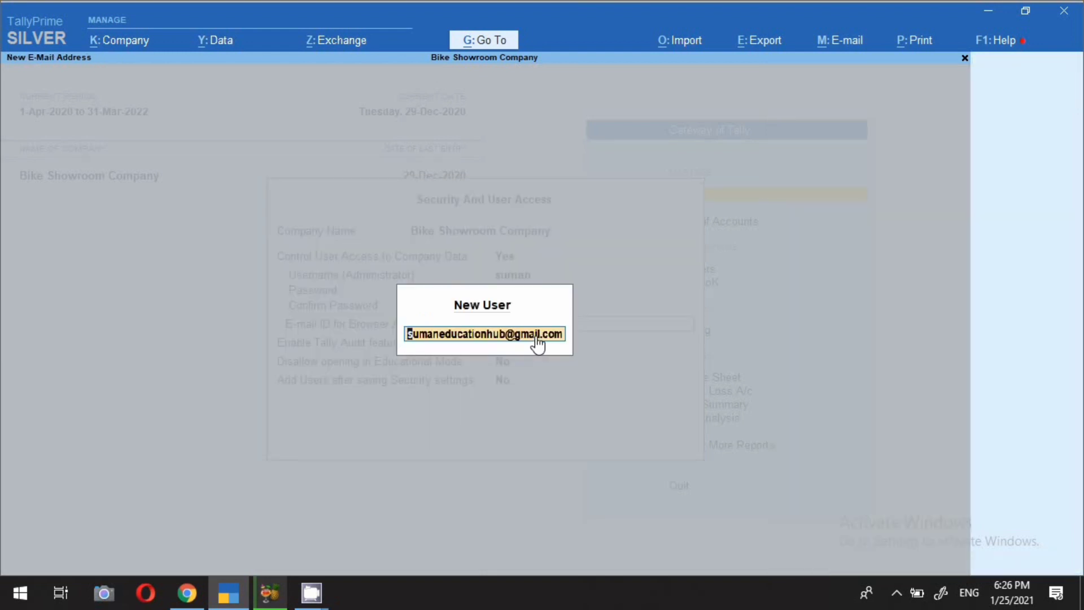
pyautogui.press('Return')
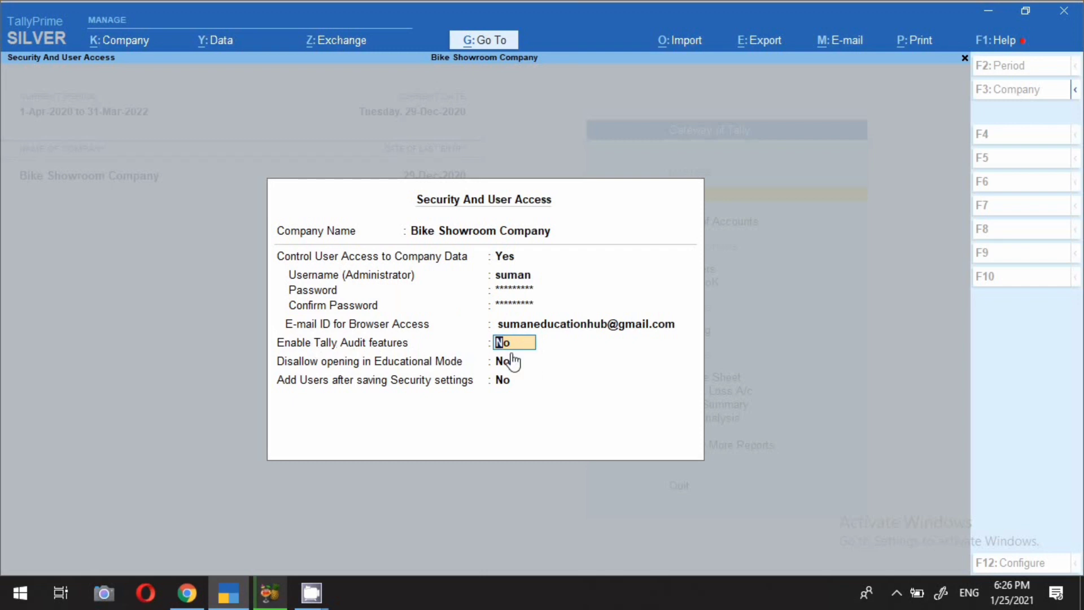
# Set Tally Audit features to Yes, Educational Mode to No and Add Users after saving to Yes, then accept.
pyautogui.write('y')
pyautogui.press('Return')
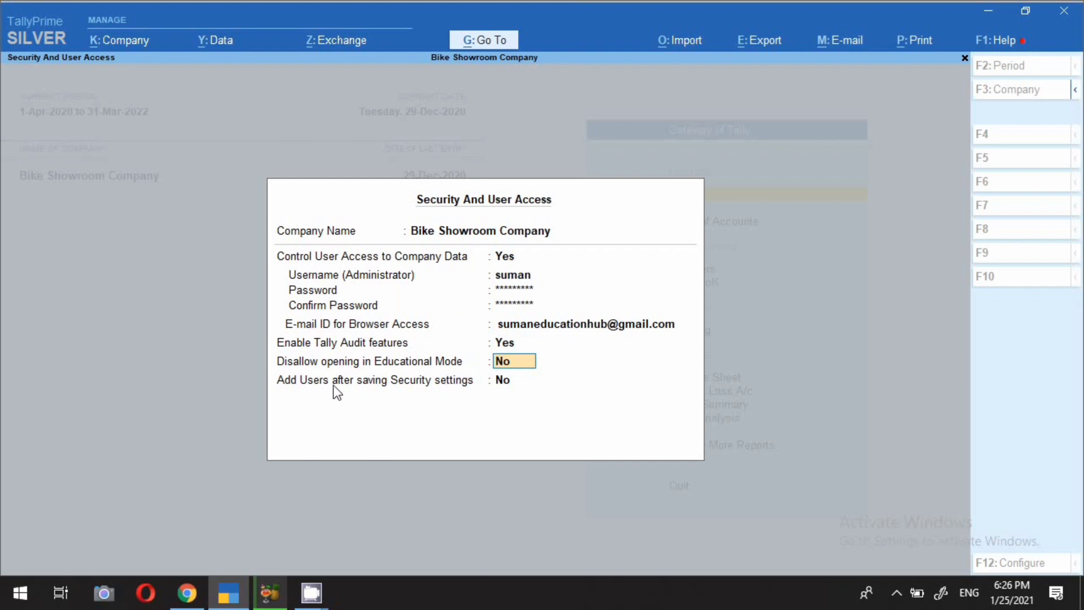
pyautogui.press('Return')
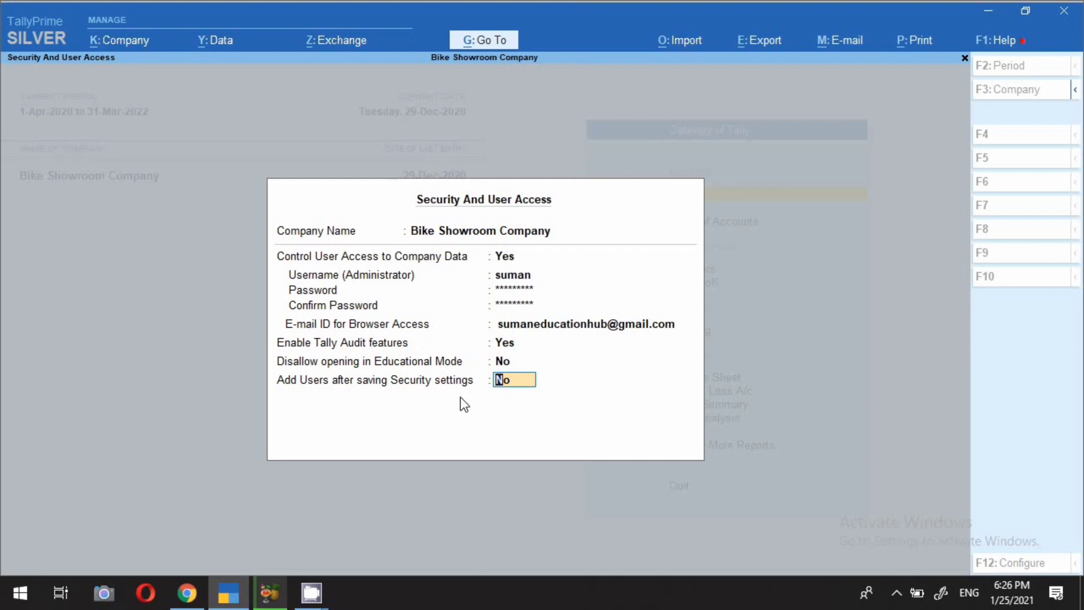
pyautogui.write('y')
pyautogui.press('Return')
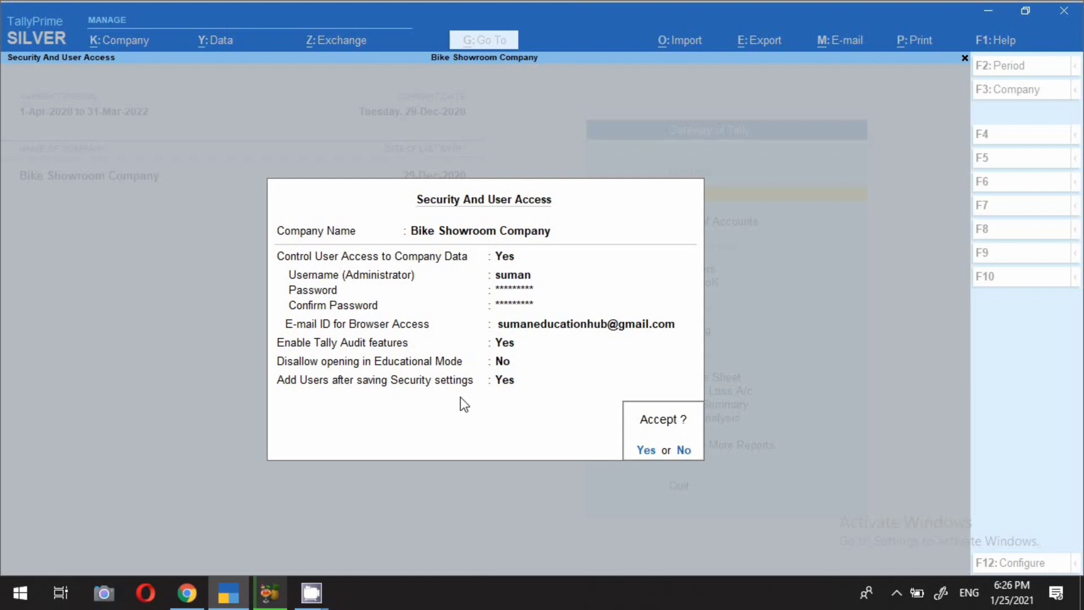
pyautogui.press('Return')
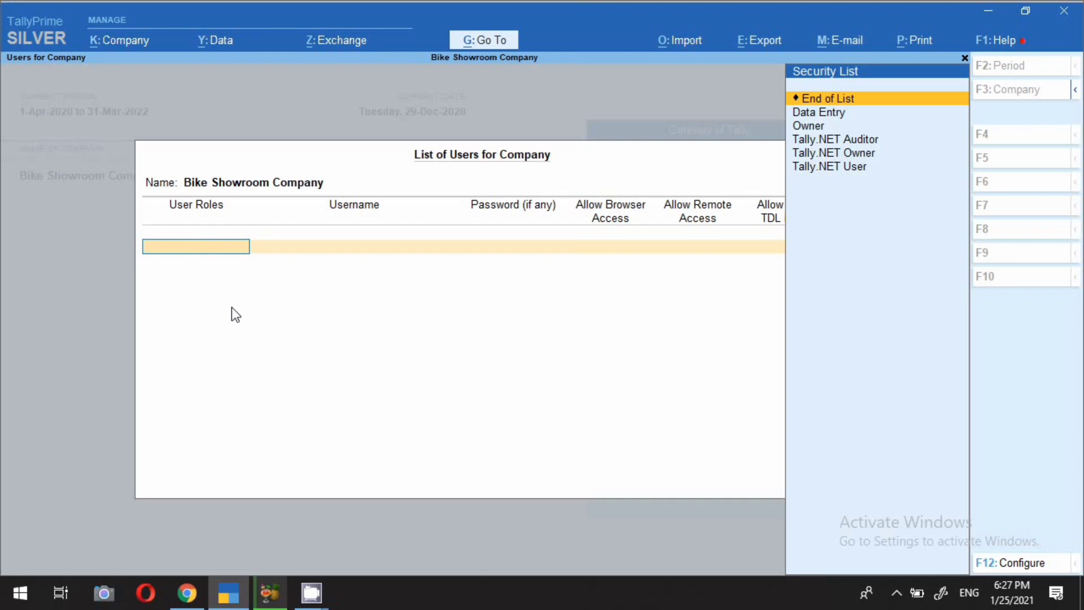
# Add the first user with the Data Entry role and a password.
pyautogui.write('s')
pyautogui.press('Return')
pyautogui.press('BackSpace')
pyautogui.press('BackSpace')
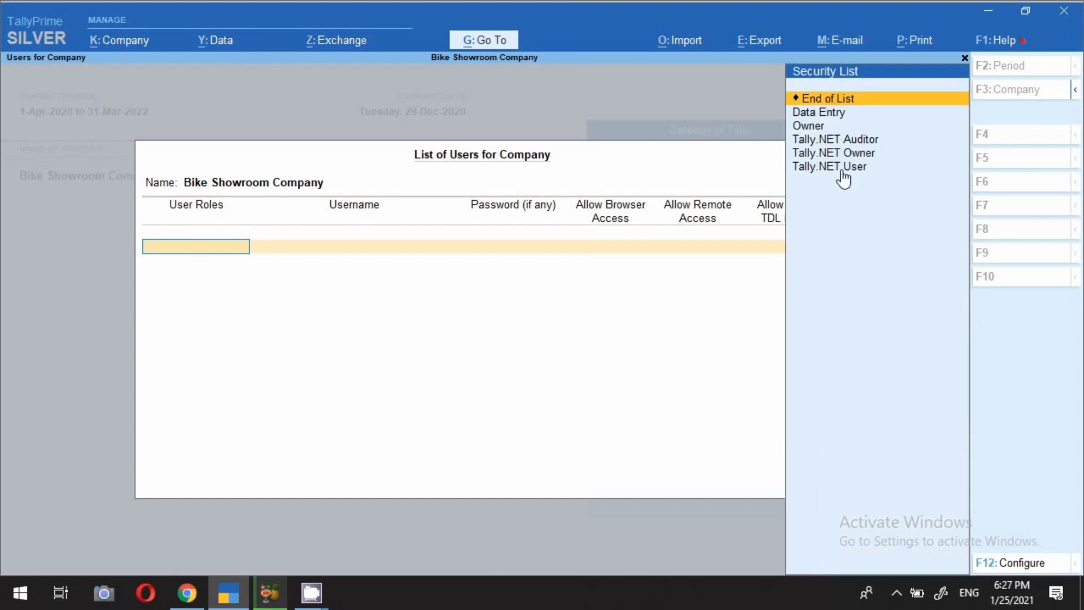
pyautogui.click(819, 114)
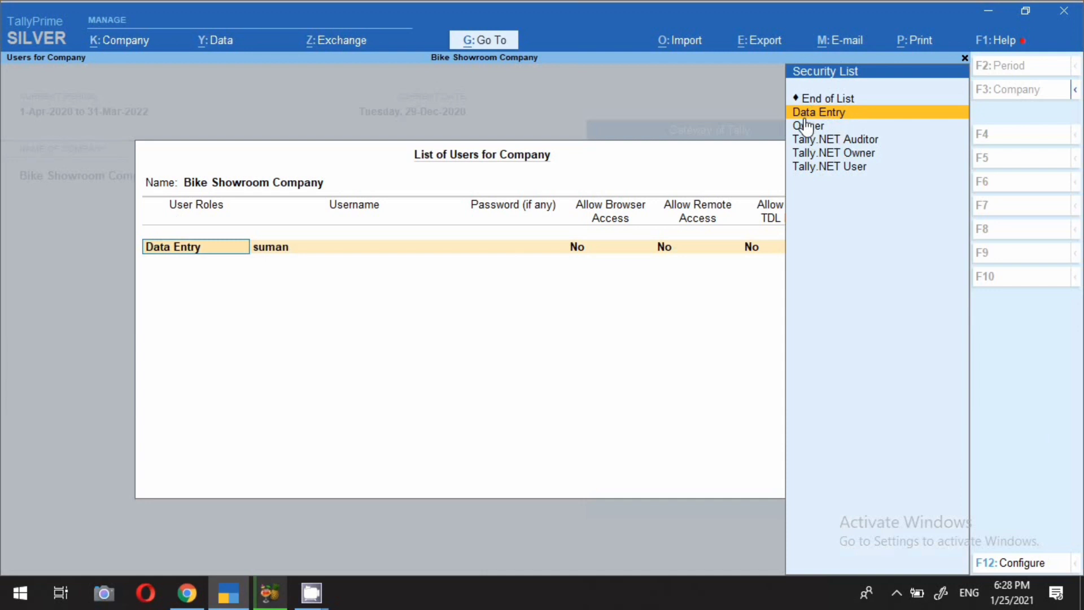
pyautogui.press('Return')
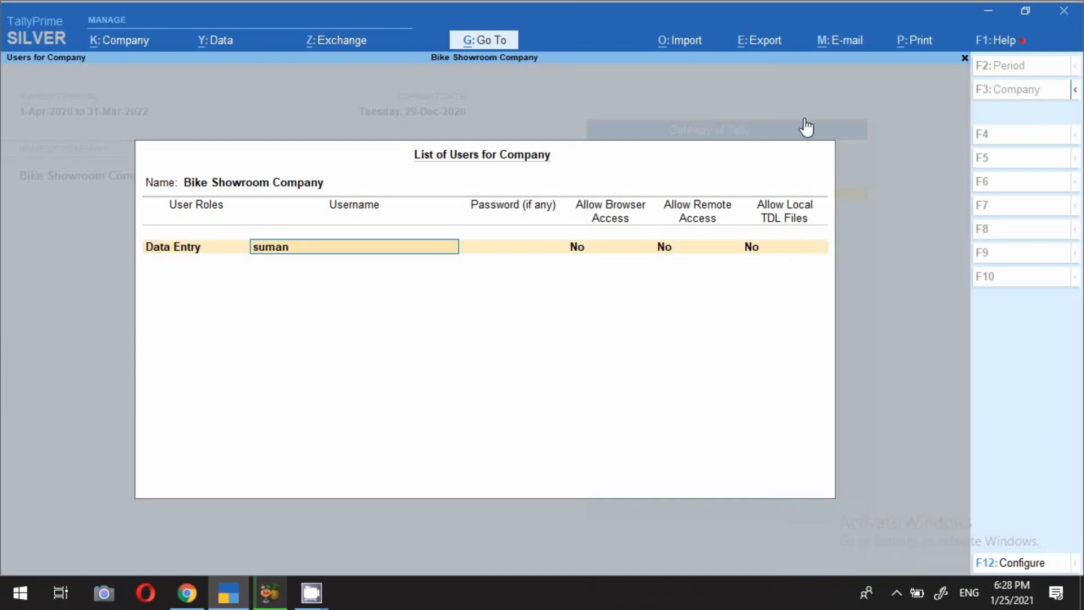
pyautogui.write('kavita')
pyautogui.press('Return')
pyautogui.press('Return')
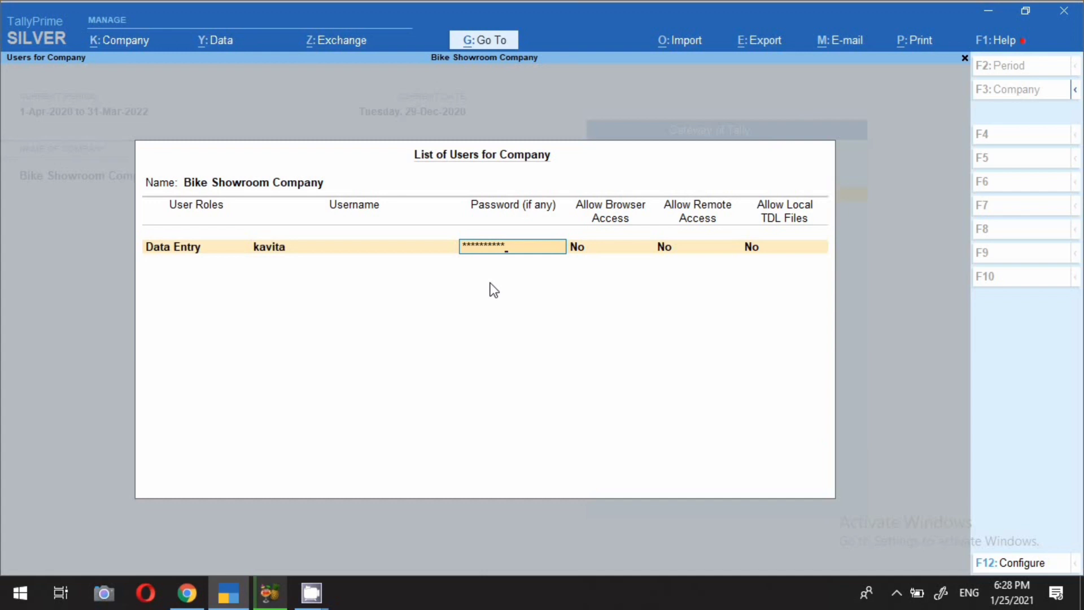
pyautogui.press('Return')
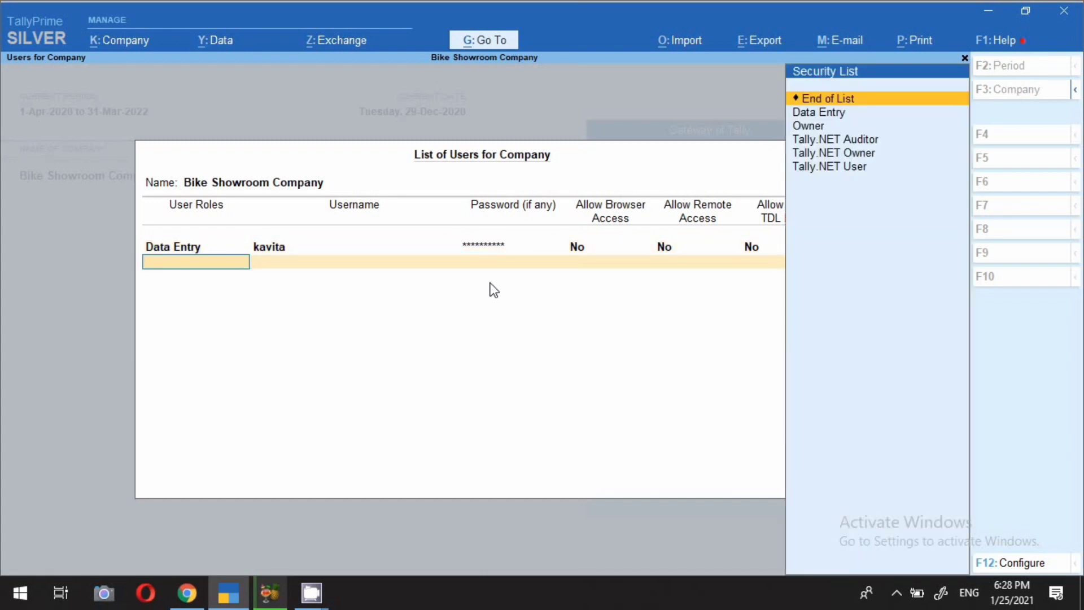
# Add a second Data Entry user with its password.
pyautogui.press('Down')
pyautogui.press('Return')
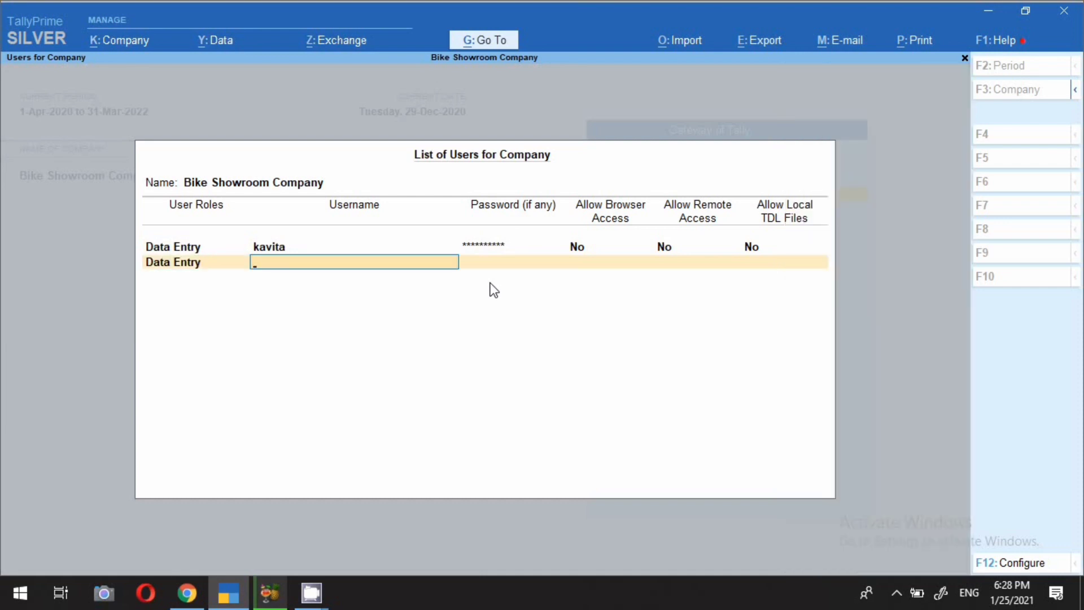
pyautogui.write('sunita')
pyautogui.press('Return')
pyautogui.write('***')
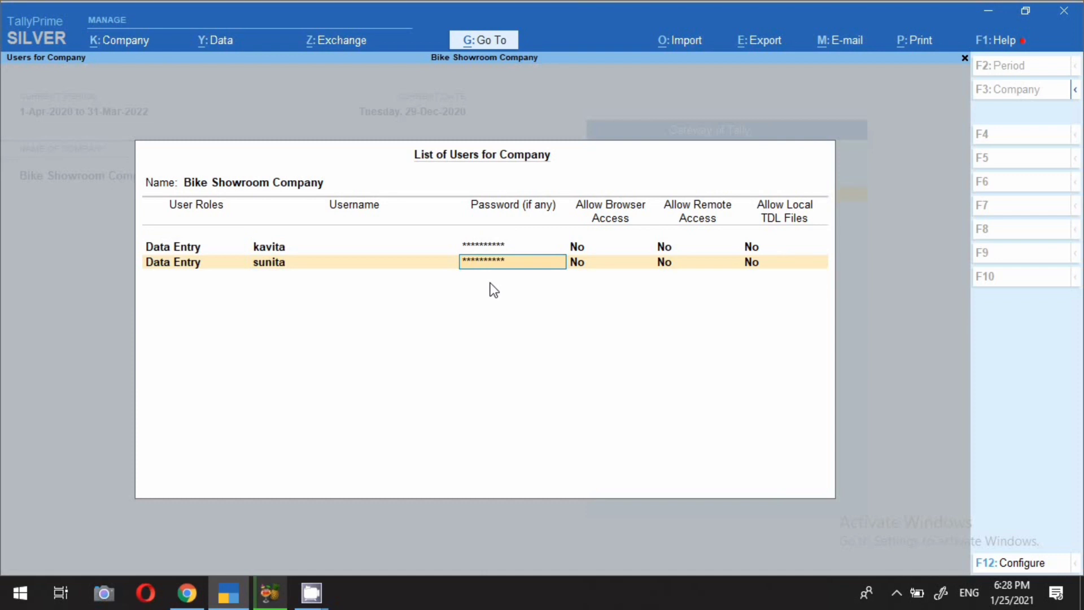
pyautogui.press('Return')
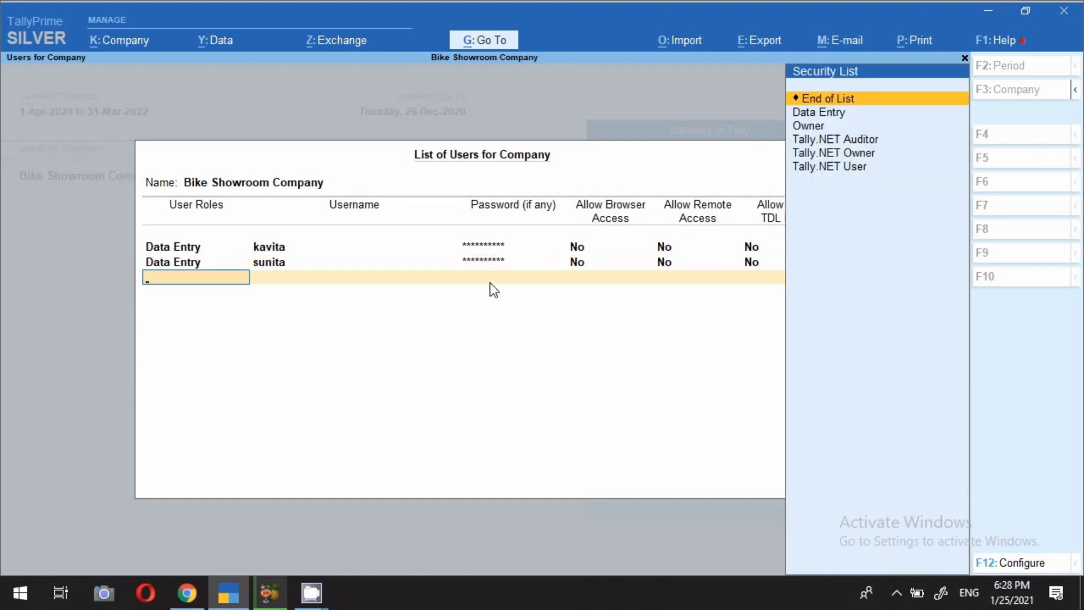
# Add the third Data Entry user with a password and save the user list.
pyautogui.press('Down')
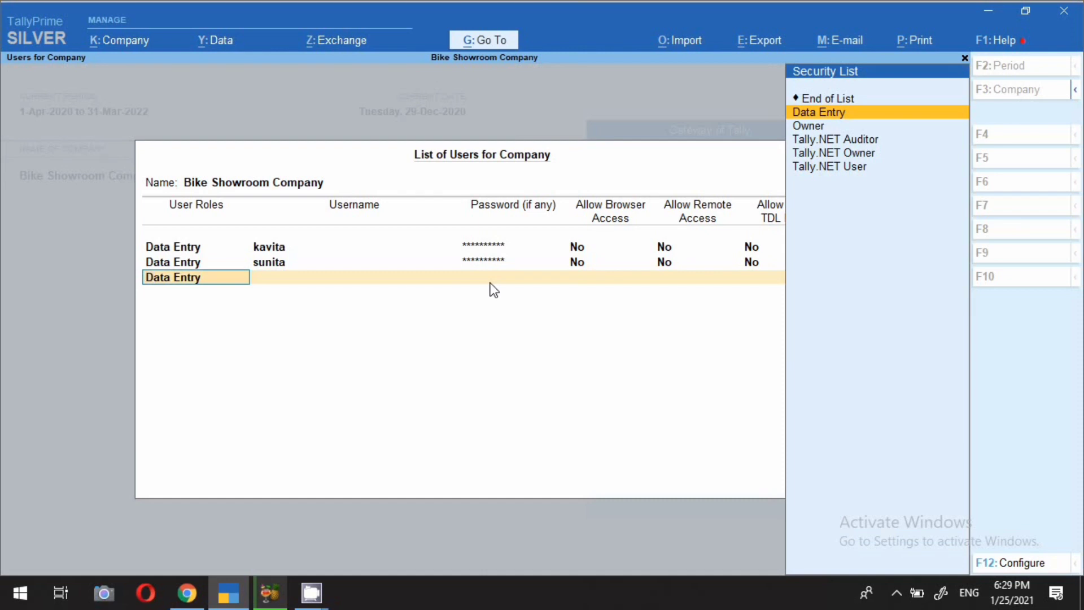
pyautogui.press('Return')
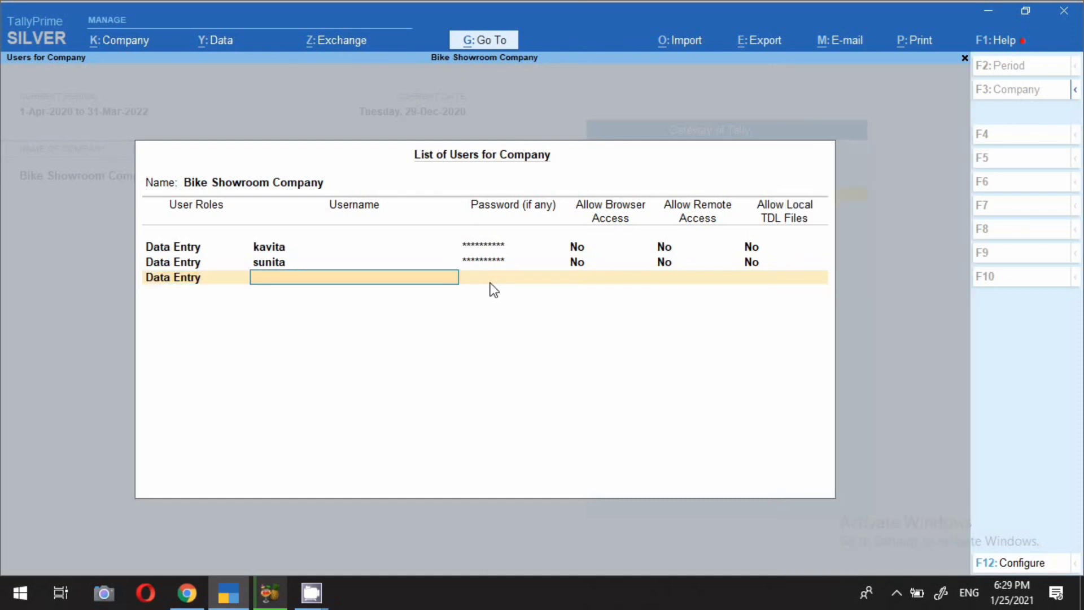
pyautogui.press('Return')
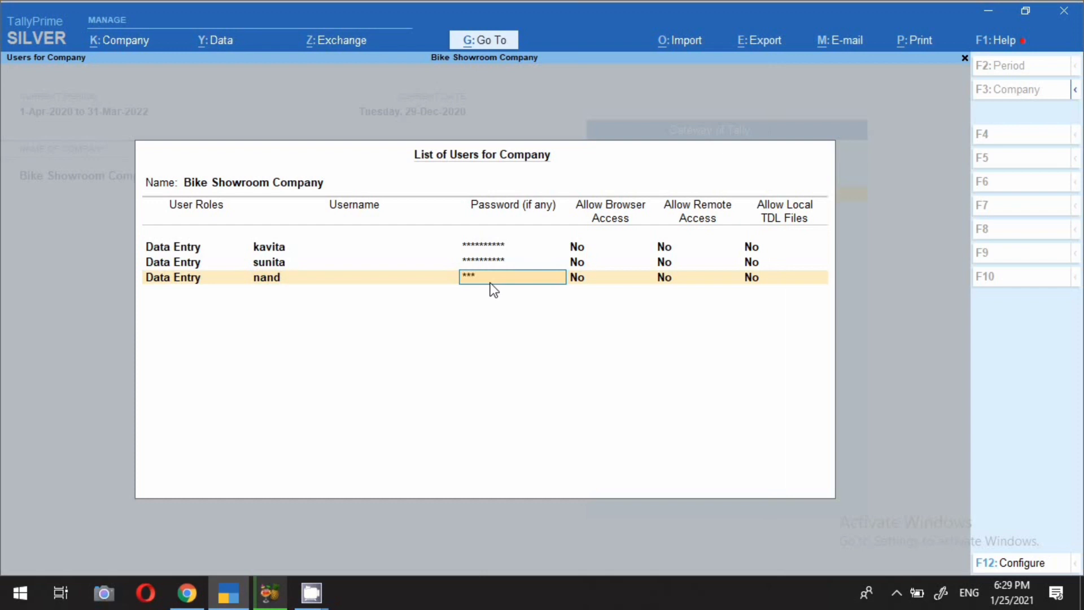
pyautogui.press('Return')
pyautogui.press('ctrl')
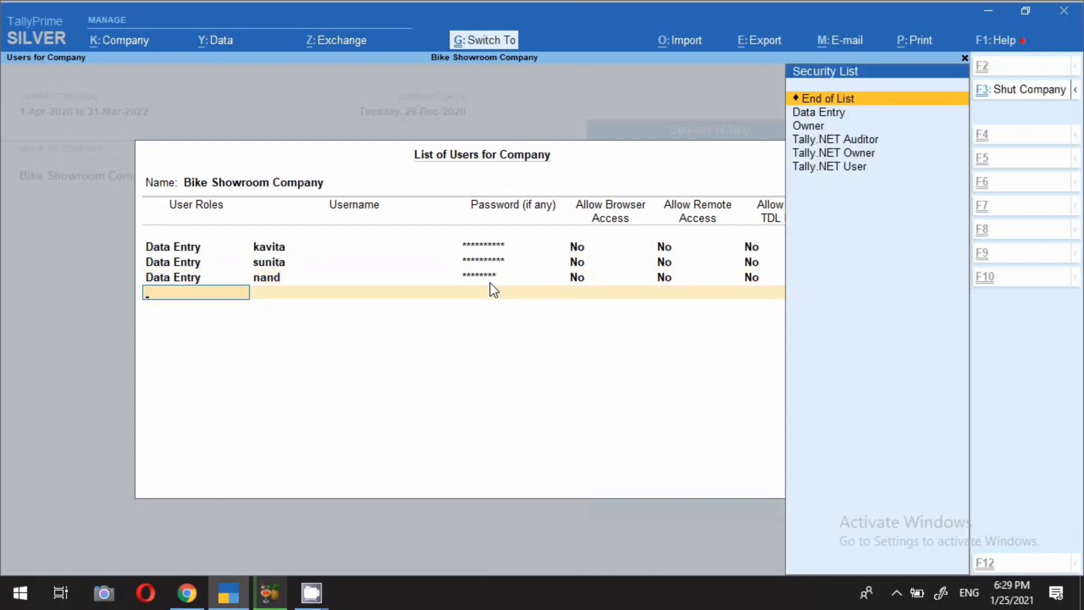
pyautogui.hotkey('ctrl', 'a')
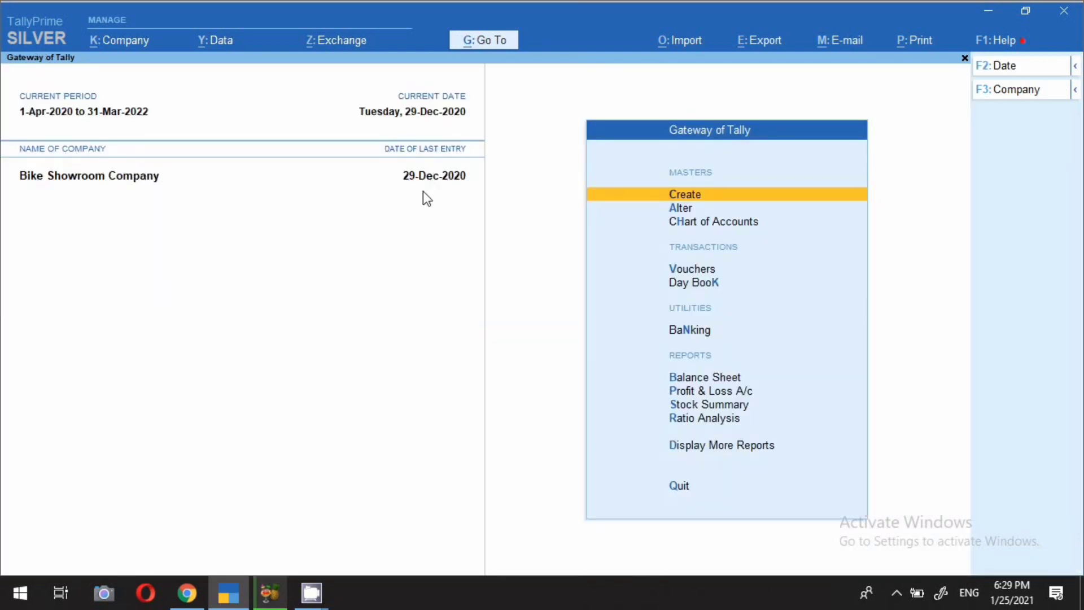
# Shut Bike Showroom Company from the K: Company menu.
pyautogui.click(114, 40)
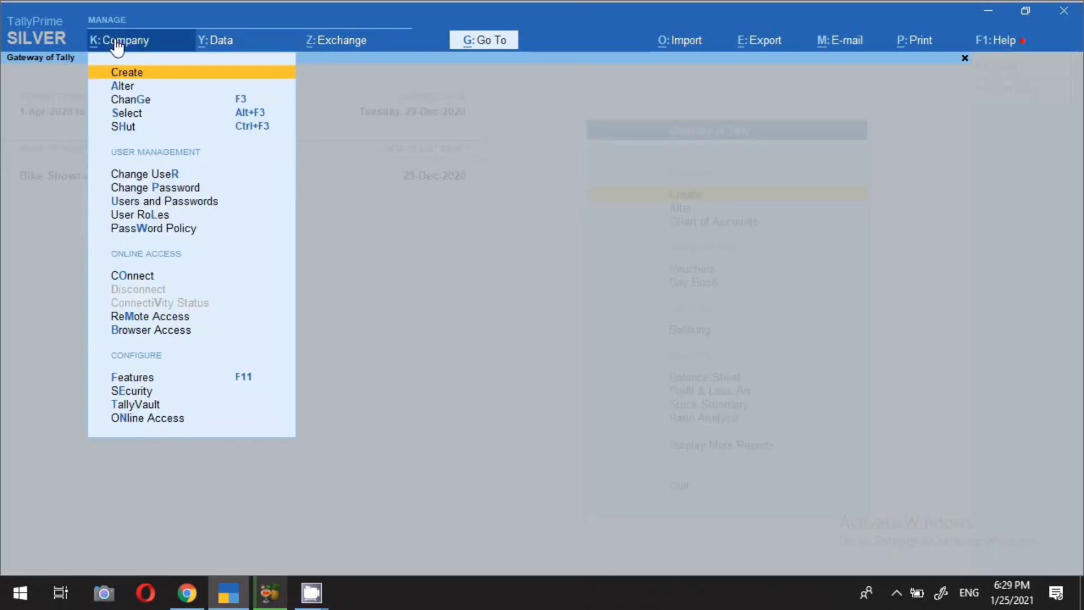
pyautogui.click(124, 128)
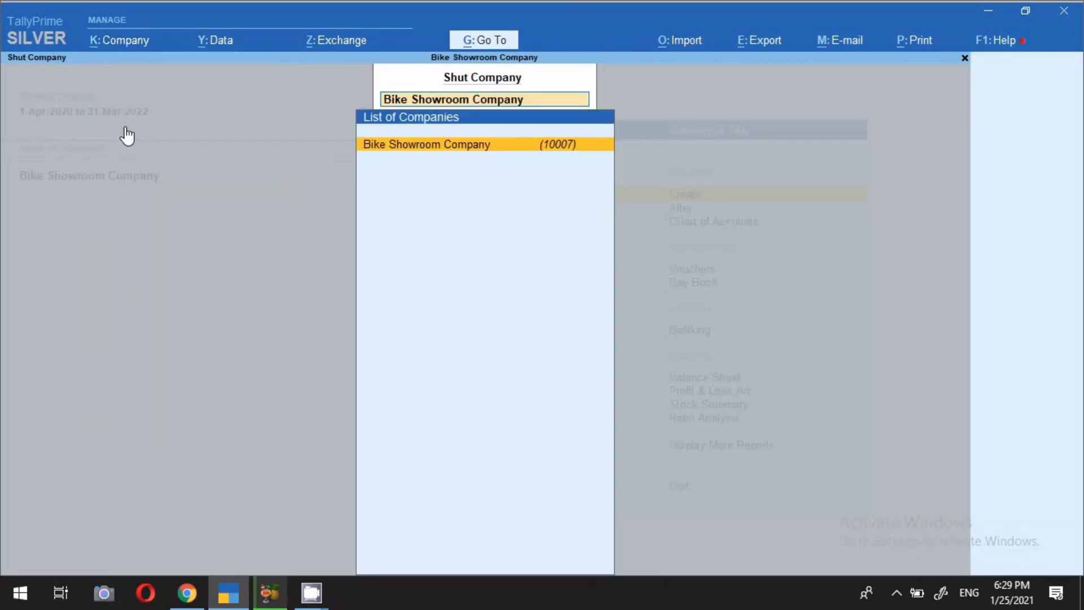
pyautogui.click(401, 146)
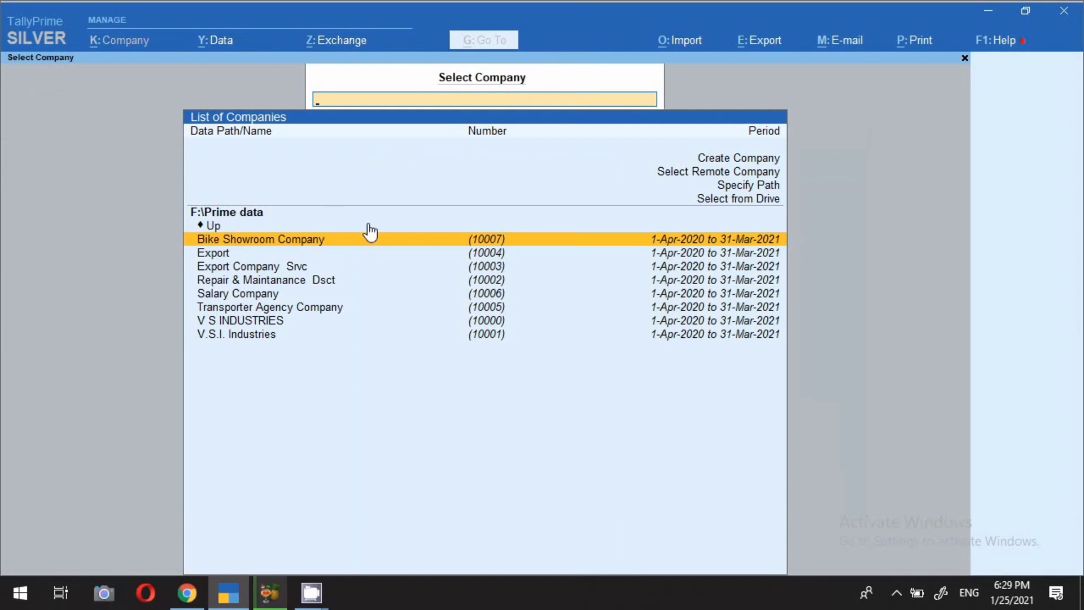
# Reopen Bike Showroom Company, logging in with the administrator credentials.
pyautogui.click(254, 242)
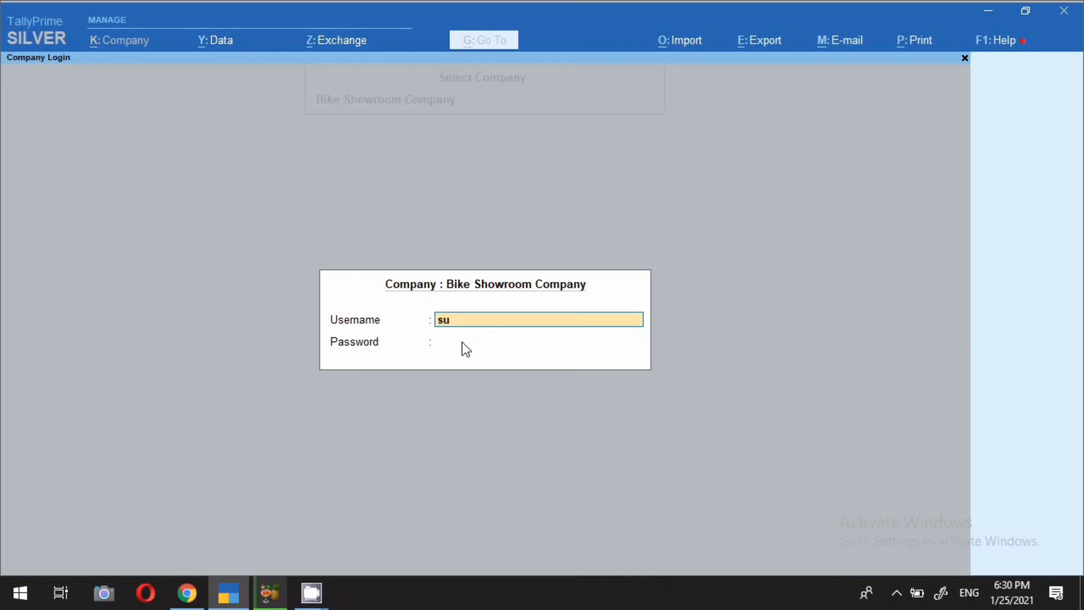
pyautogui.press('Return')
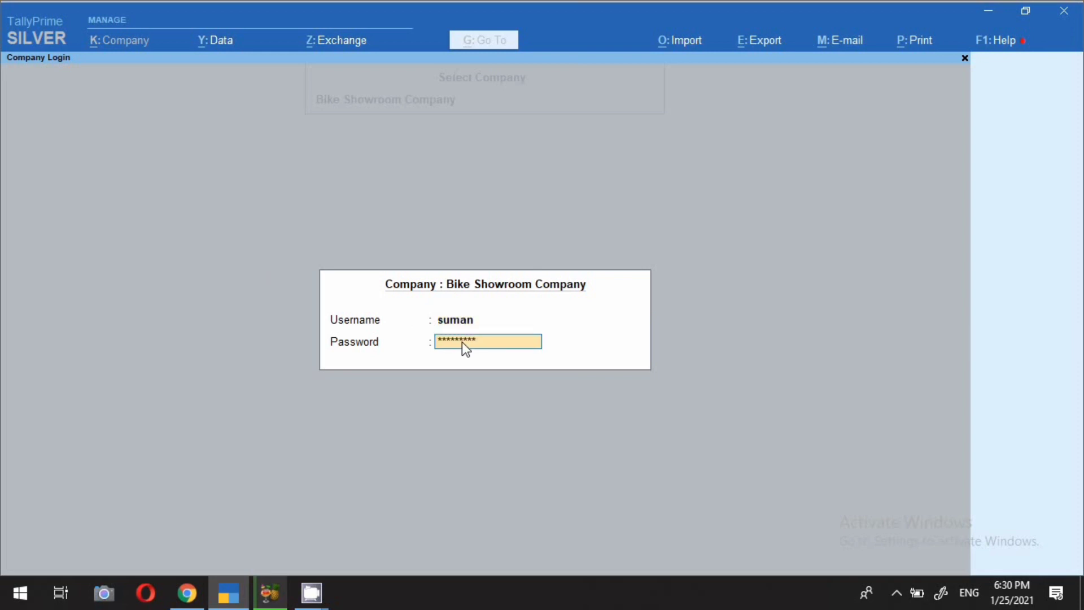
pyautogui.press('Return')
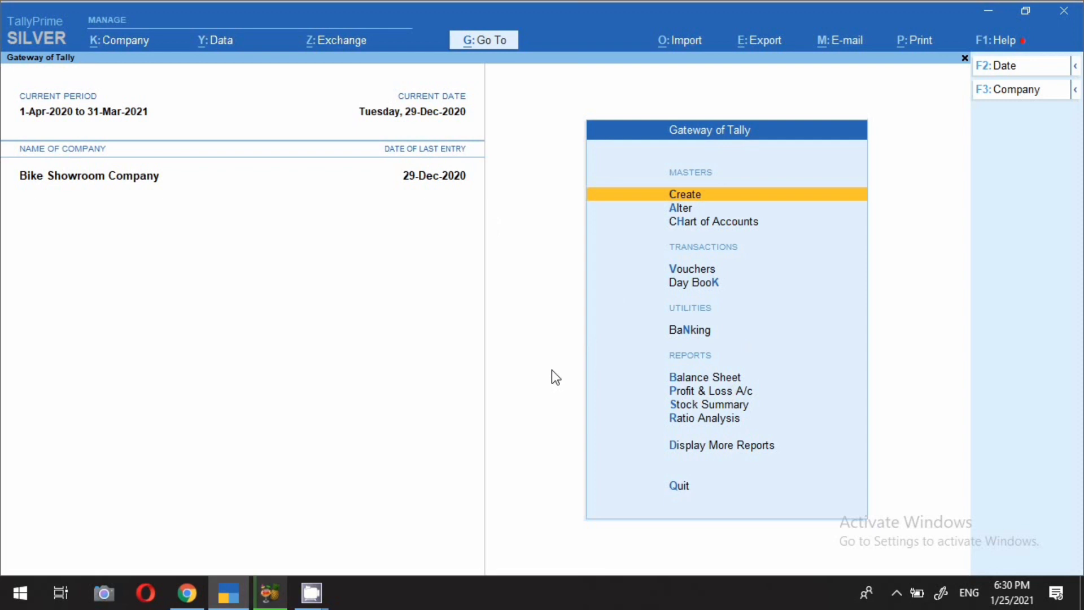
pyautogui.click(897, 593)
pyautogui.click(397, 335)
# Shut the company and reopen it as the first Data Entry user, then review the Gateway options.
pyautogui.click(117, 50)
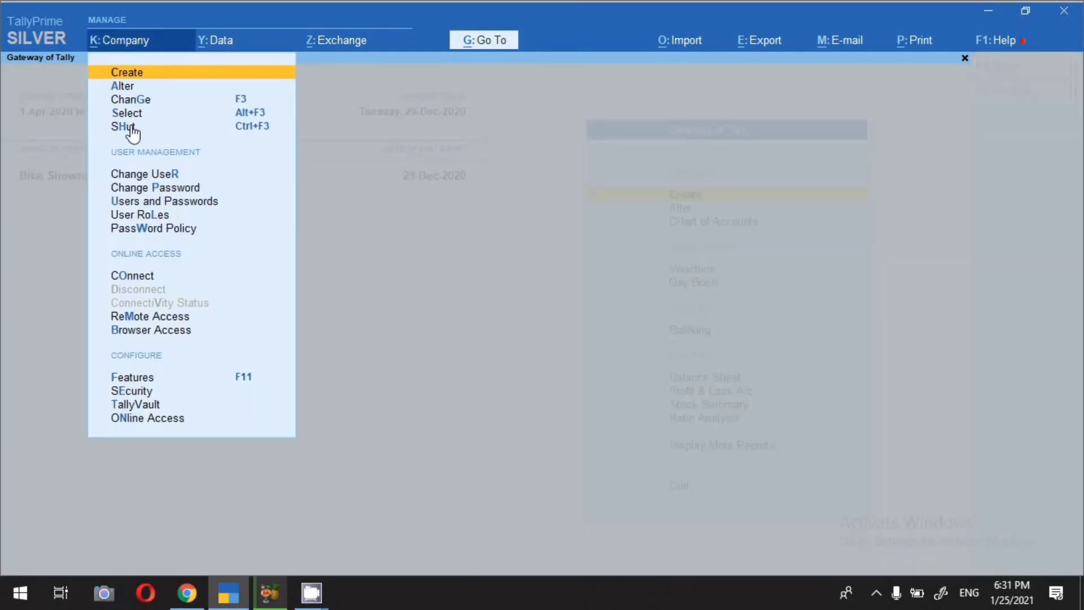
pyautogui.click(131, 128)
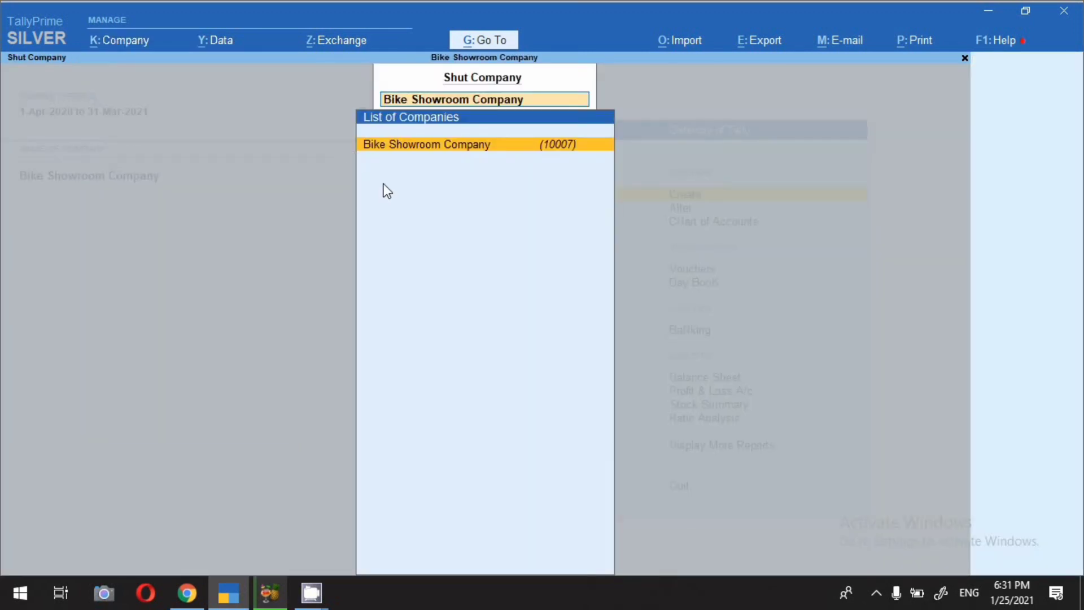
pyautogui.press('Return')
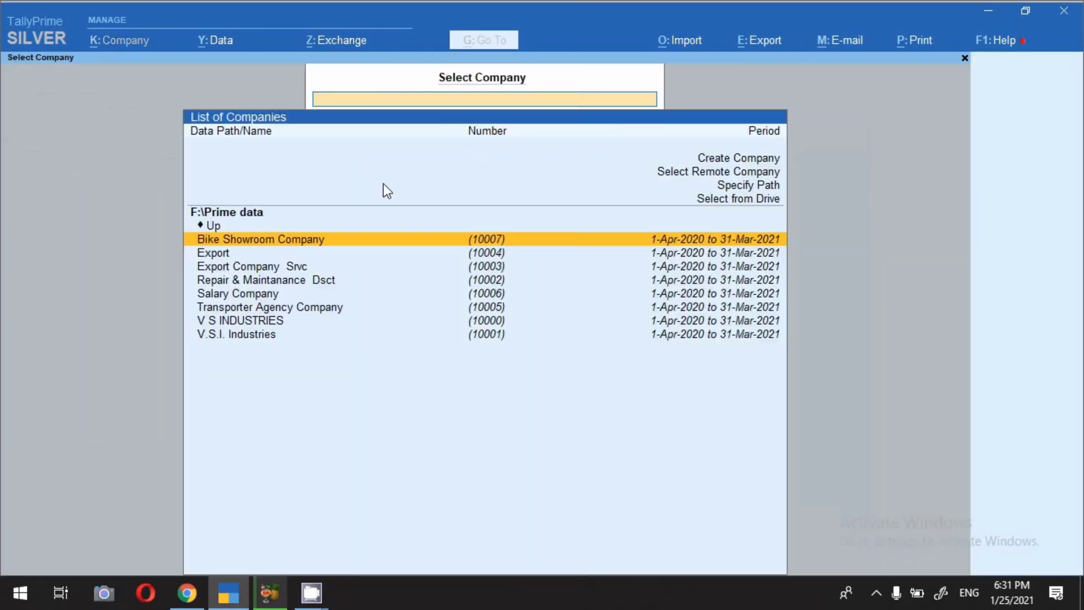
pyautogui.click(252, 242)
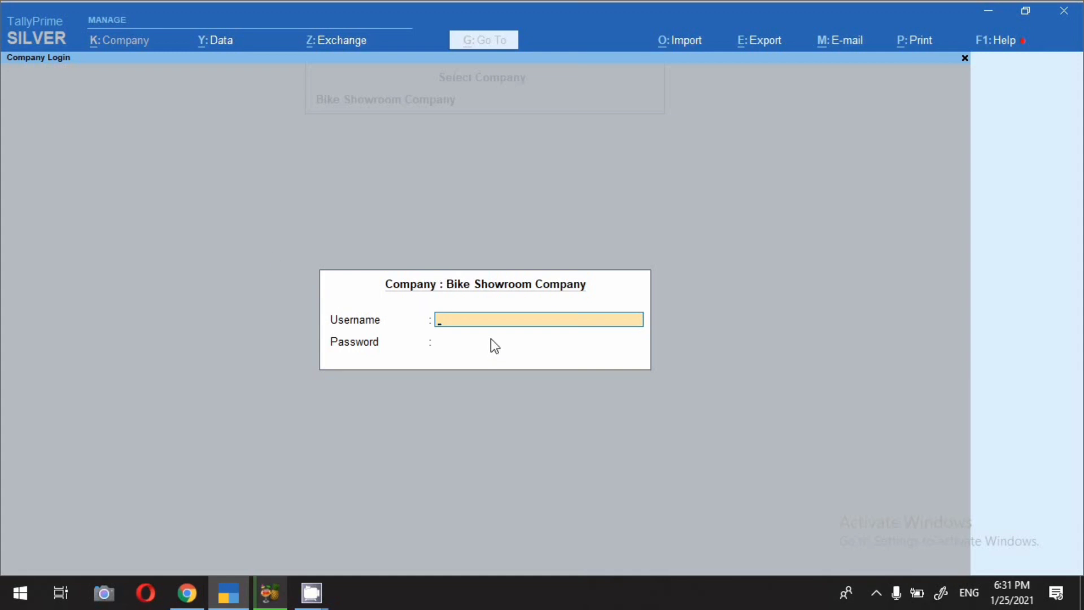
pyautogui.write('kavita')
pyautogui.press('Return')
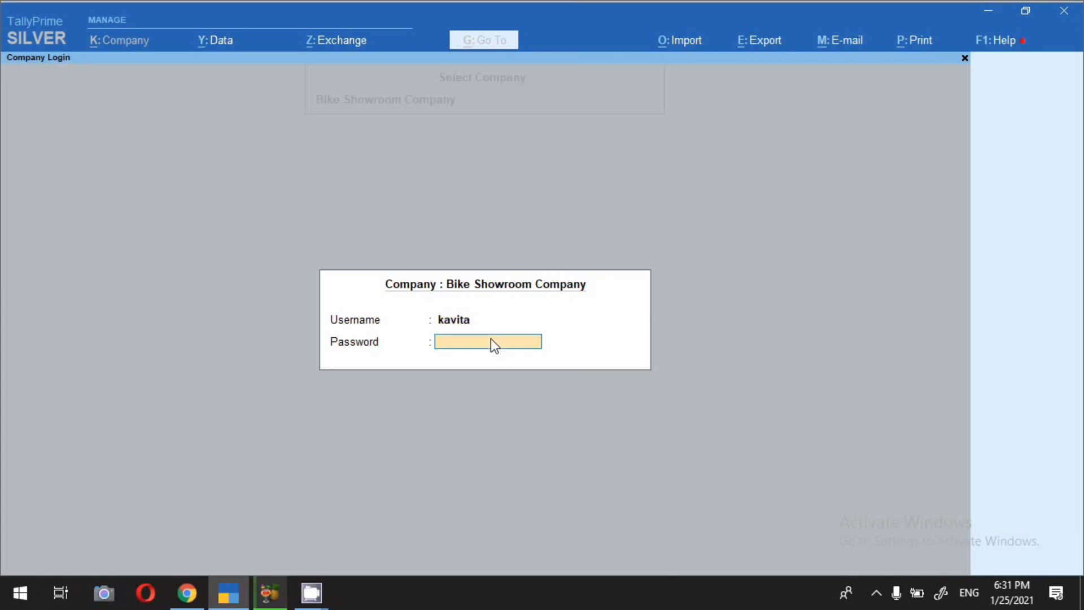
pyautogui.write('**********')
pyautogui.press('Return')
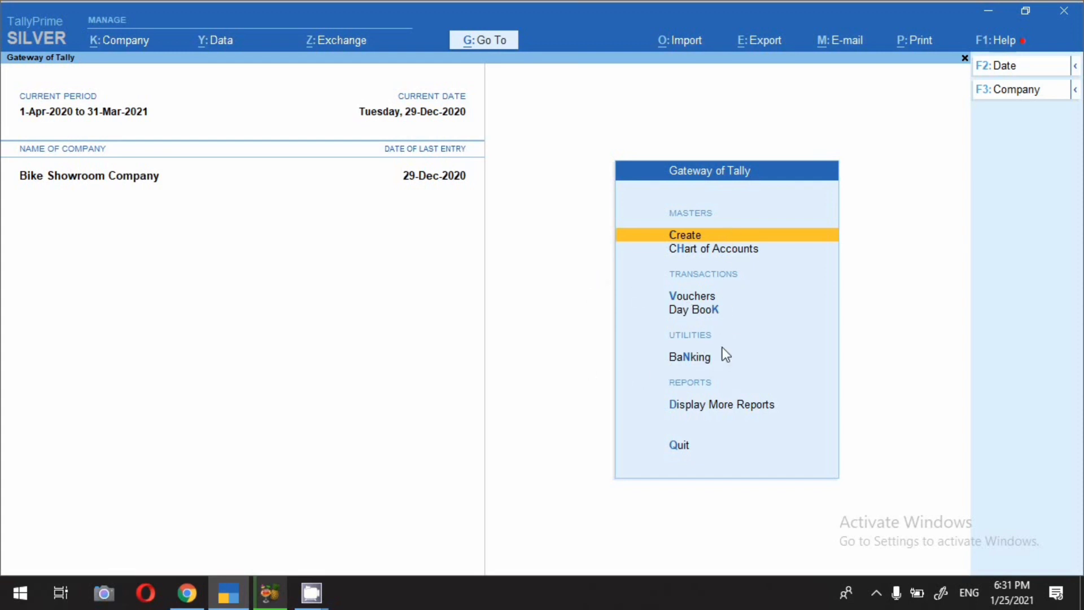
pyautogui.press('Down')
pyautogui.press('Down')
pyautogui.press('Down')
pyautogui.press('Down')
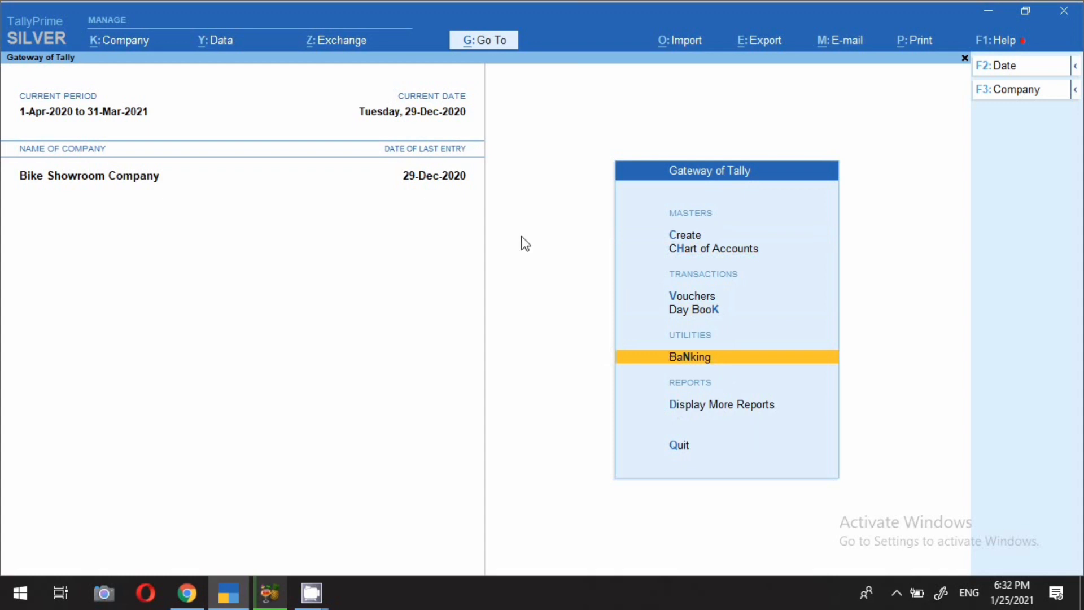
# Shut the company and log back in with the second Data Entry user's username and password.
pyautogui.click(103, 43)
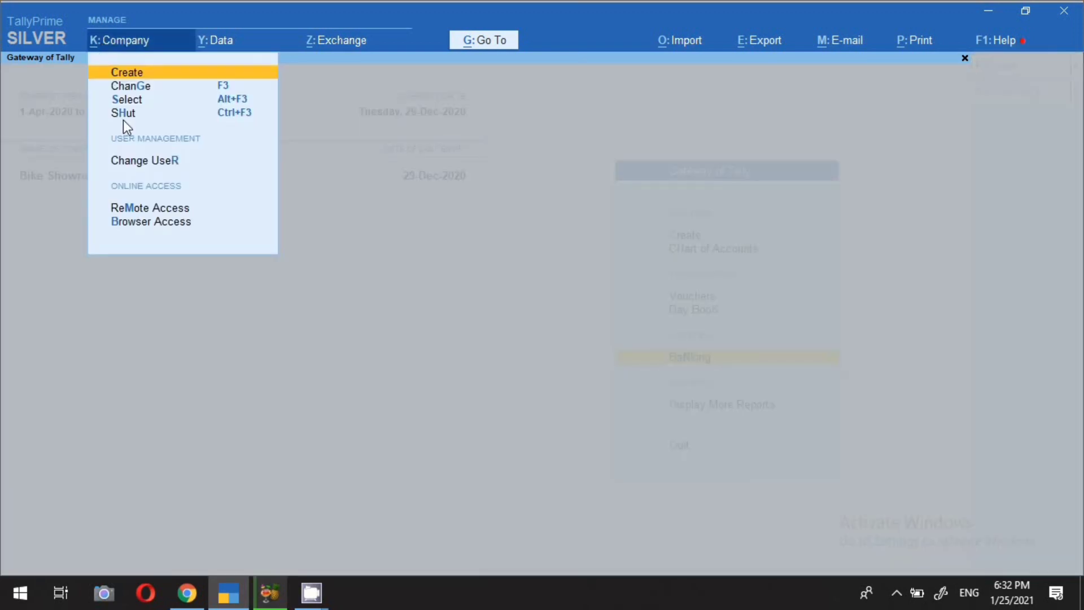
pyautogui.click(129, 112)
pyautogui.press('Return')
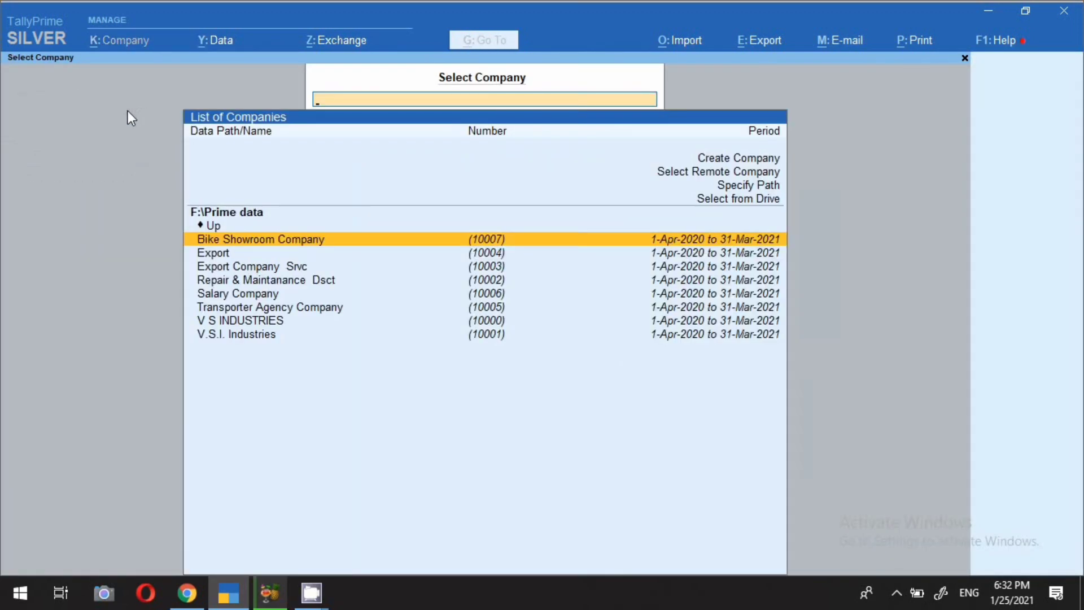
pyautogui.click(260, 250)
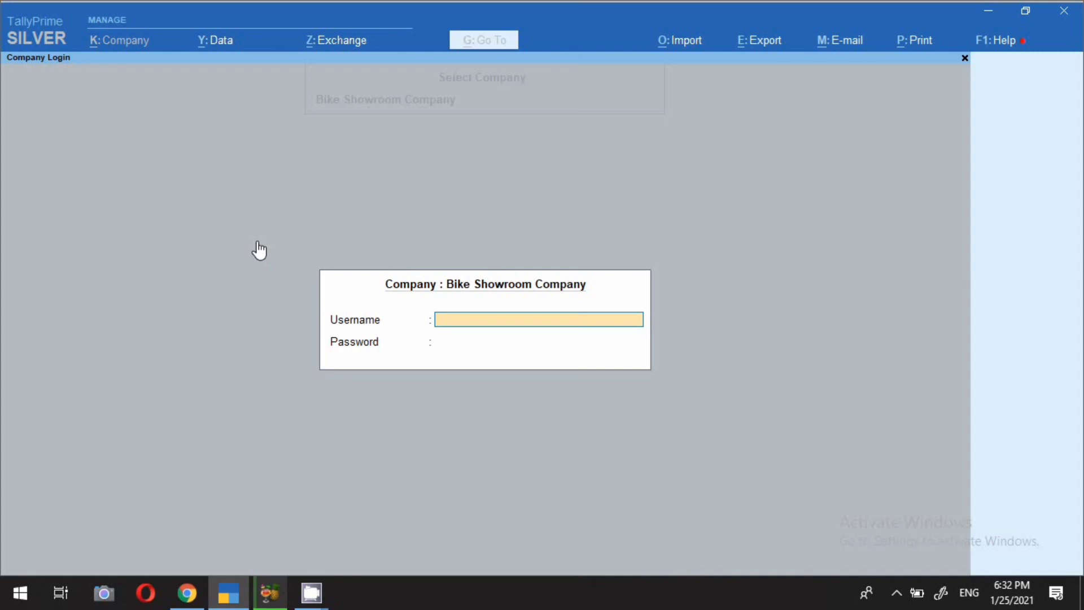
pyautogui.write('sunita')
pyautogui.press('Return')
pyautogui.write('******')
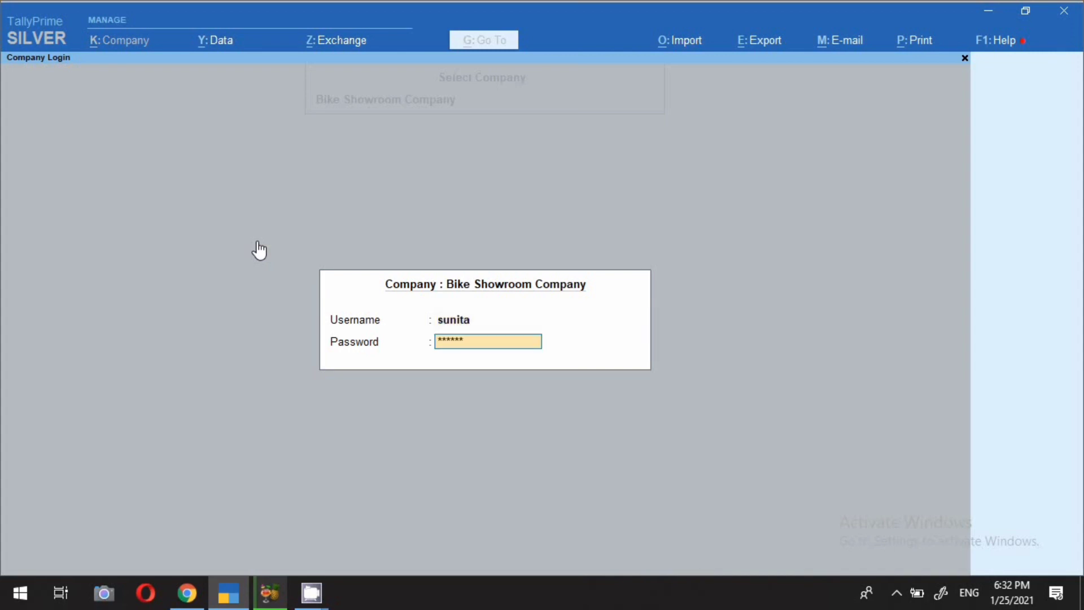
pyautogui.write('****')
pyautogui.press('Return')
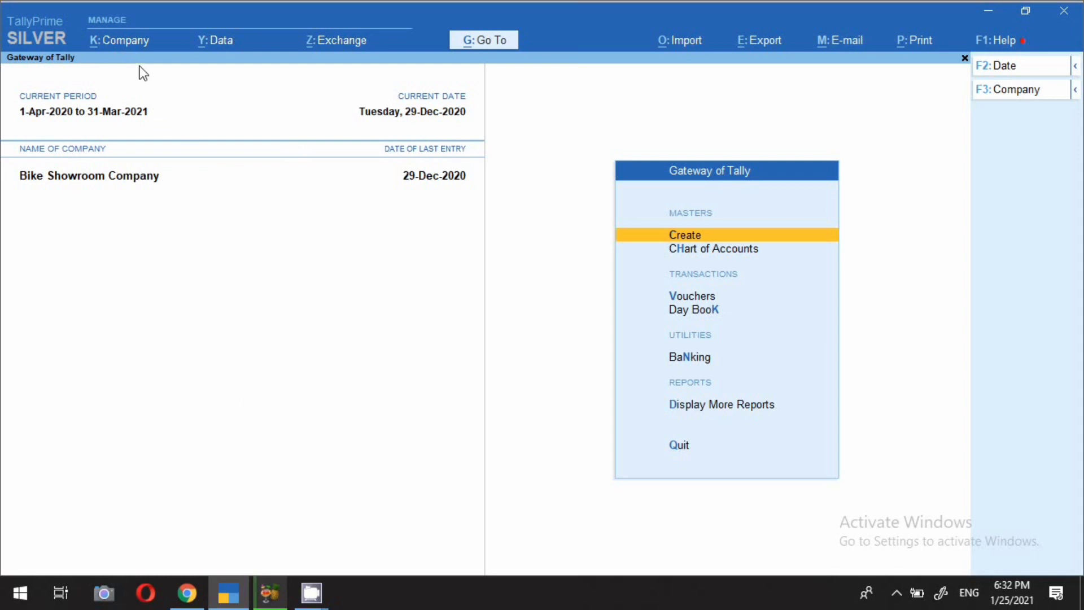
# Shut the company and reopen it as the third Data Entry user with their password.
pyautogui.click(121, 41)
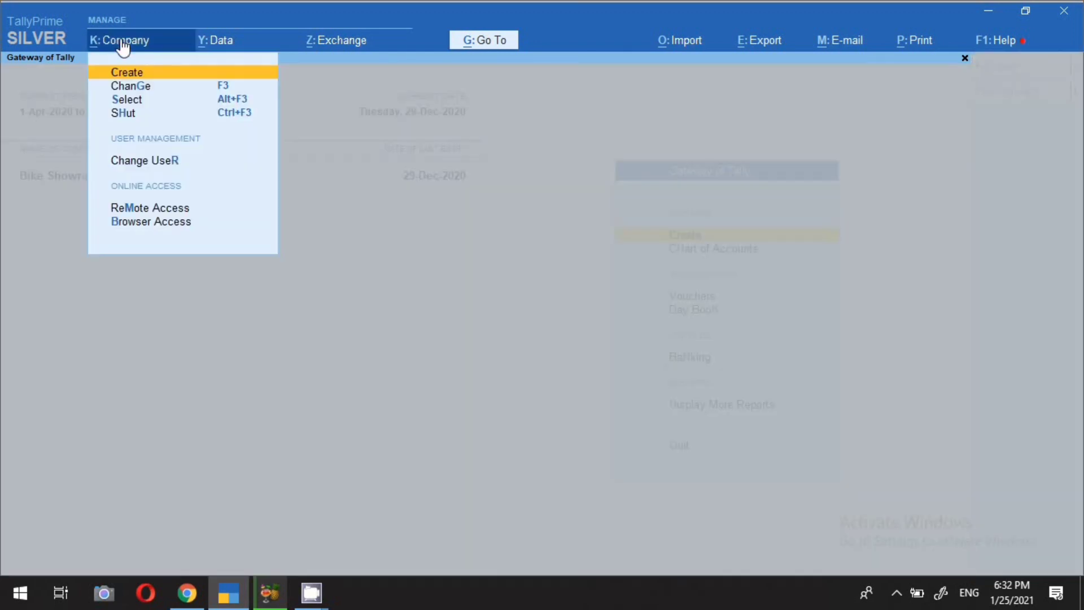
pyautogui.click(126, 113)
pyautogui.press('Return')
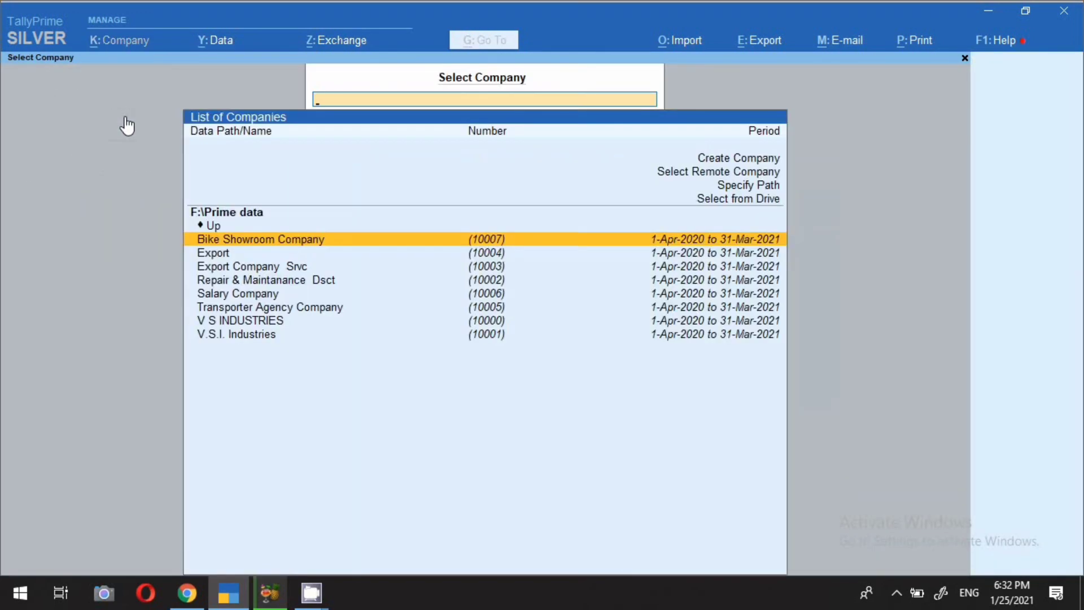
pyautogui.press('Return')
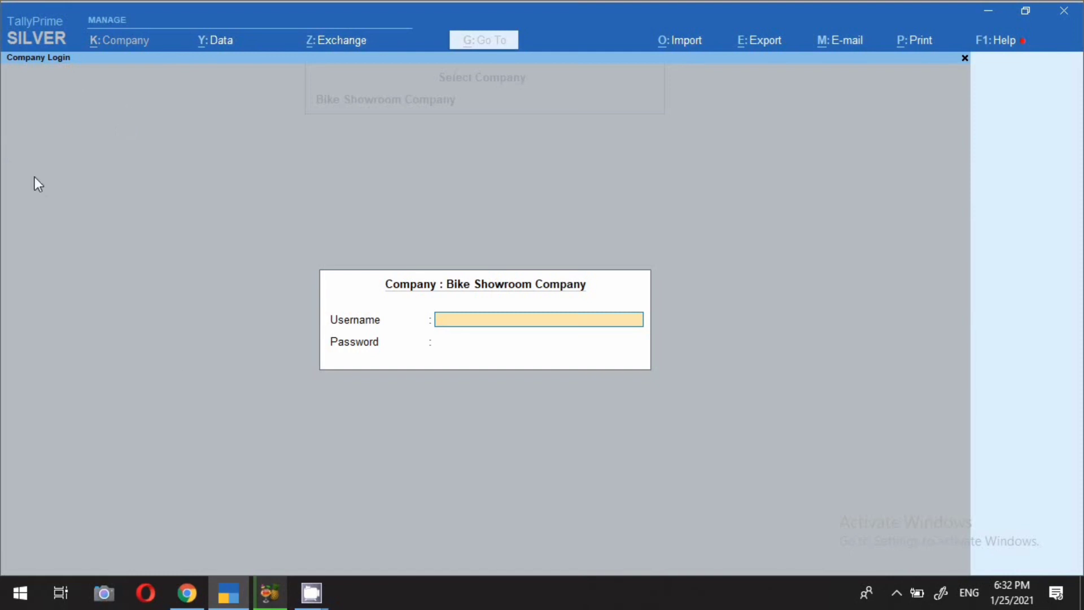
pyautogui.write('nand')
pyautogui.press('BackSpace')
pyautogui.press('BackSpace')
pyautogui.press('BackSpace')
pyautogui.press('BackSpace')
pyautogui.write('nand')
pyautogui.press('Return')
pyautogui.write('**')
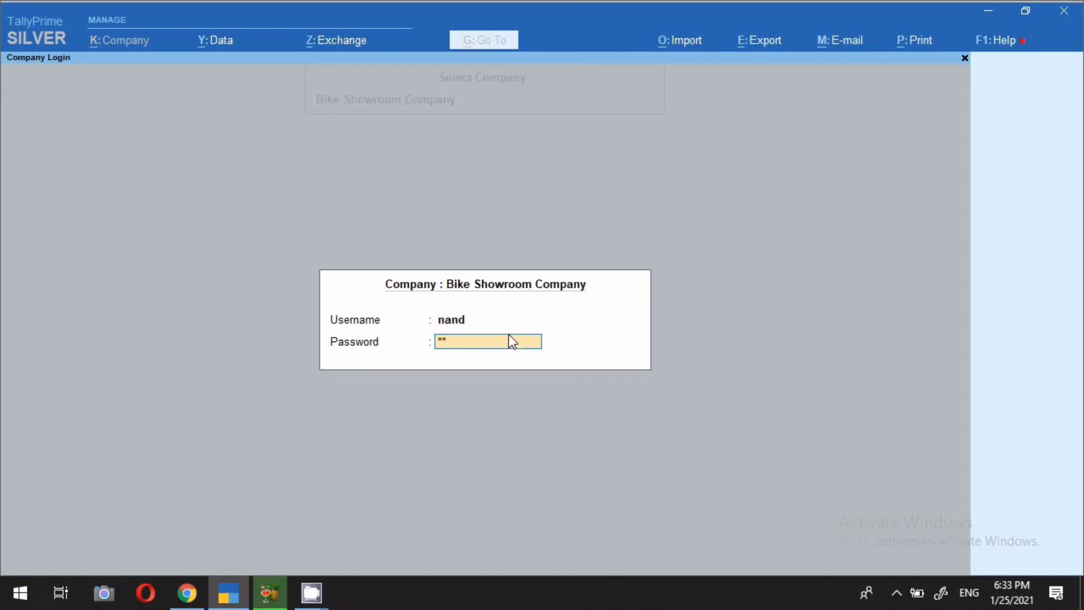
pyautogui.write('*****')
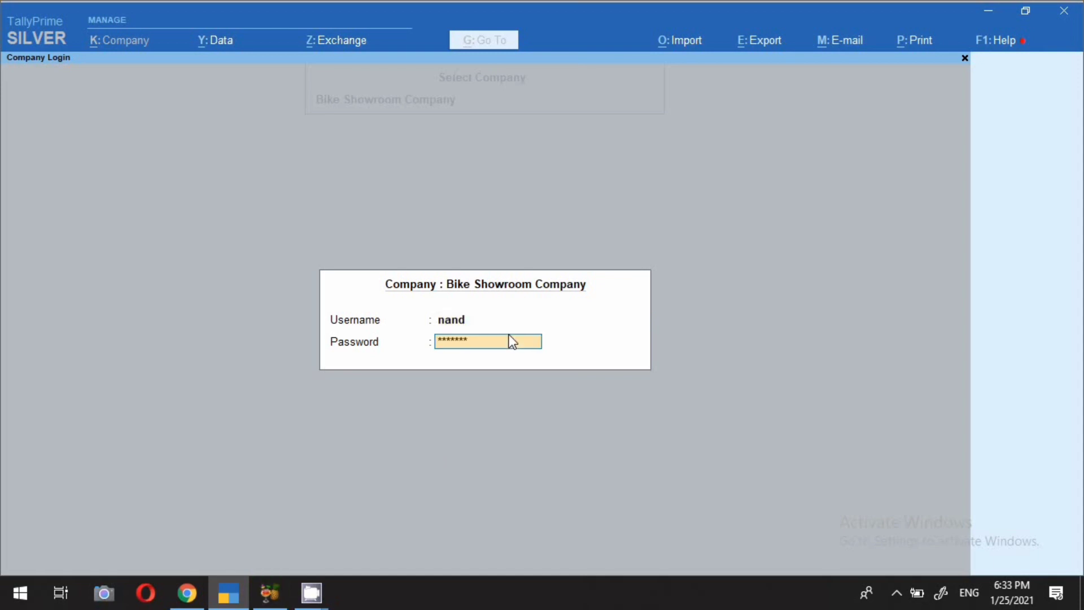
pyautogui.press('Return')
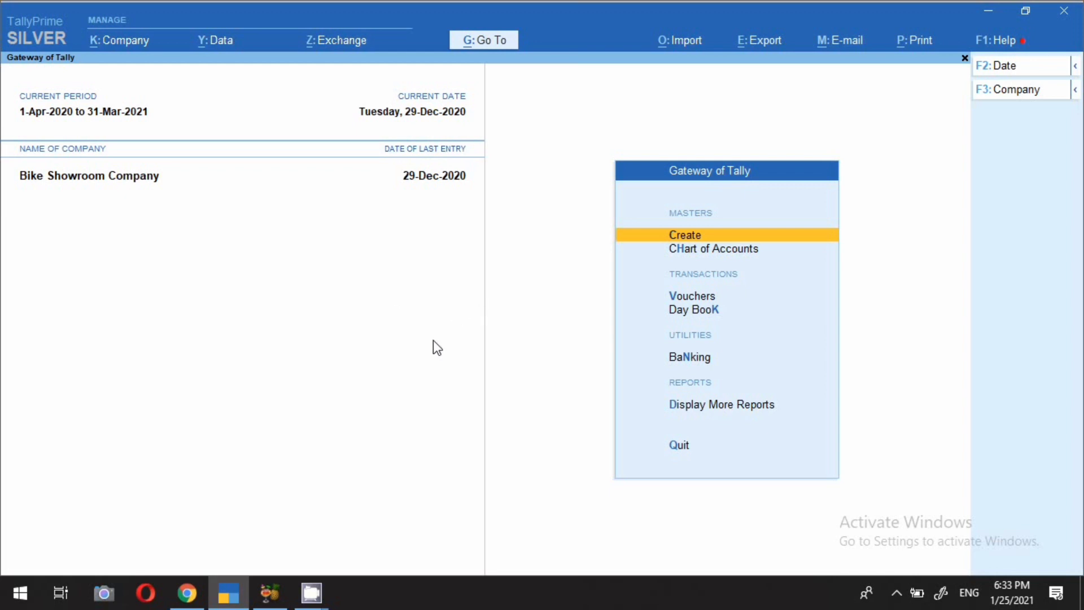
# Switch from TallyPrime to the presenter's camera view using the taskbar.
pyautogui.click(897, 592)
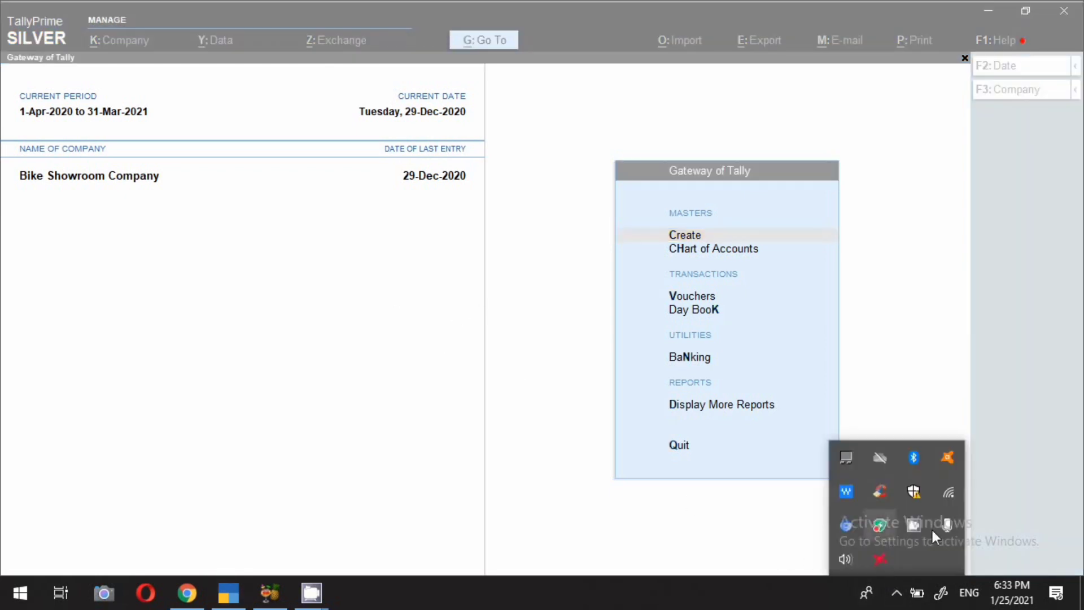
pyautogui.rightClick(910, 523)
pyautogui.click(935, 472)
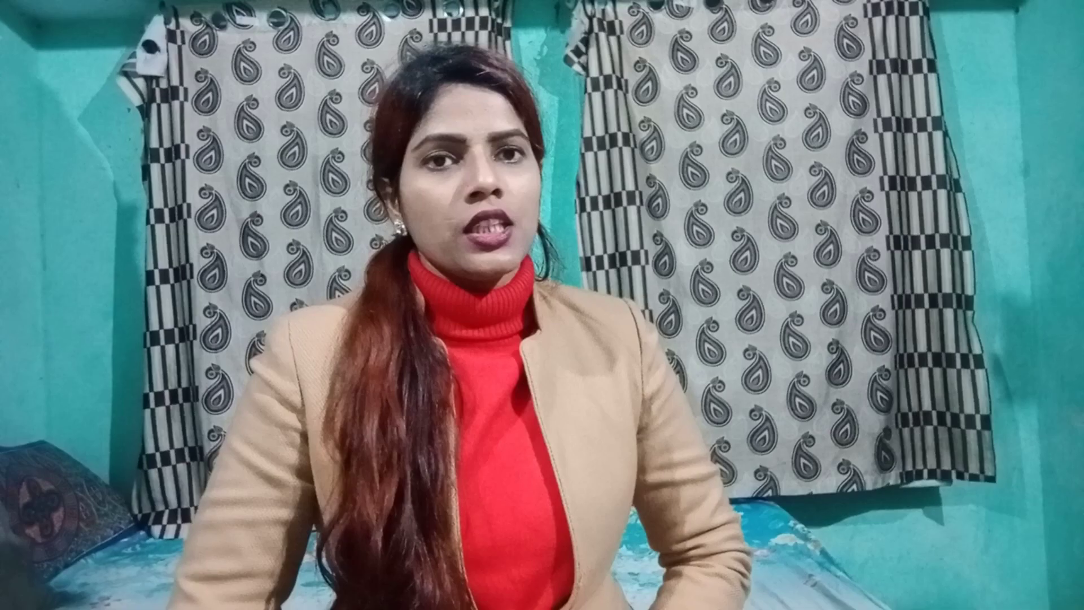